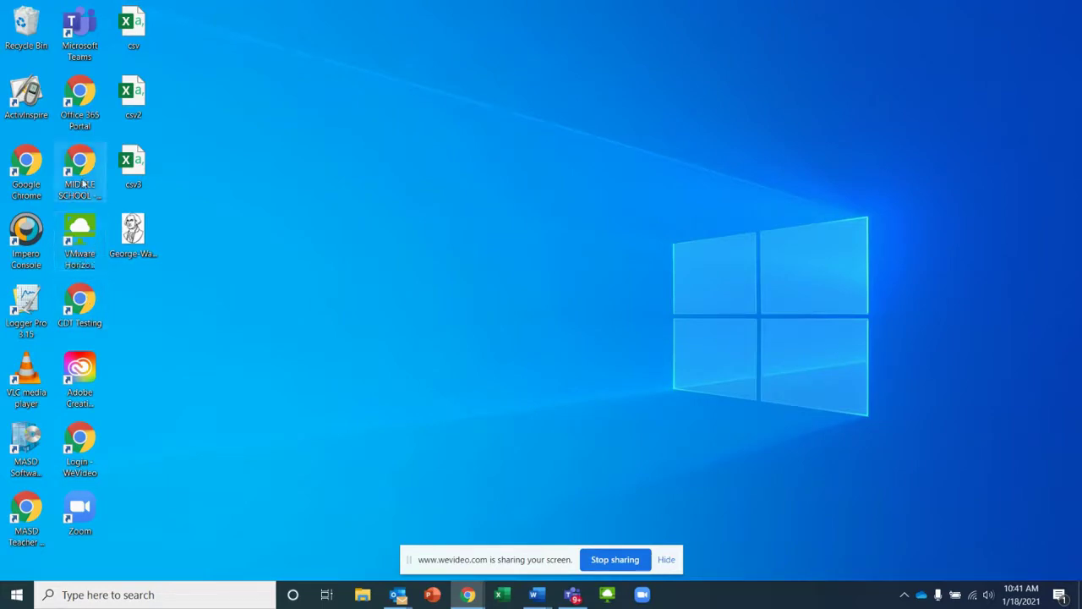
Step: Open VMware Horizon Client and connect to the myvdi.moonarea.net server
left_click(73, 262)
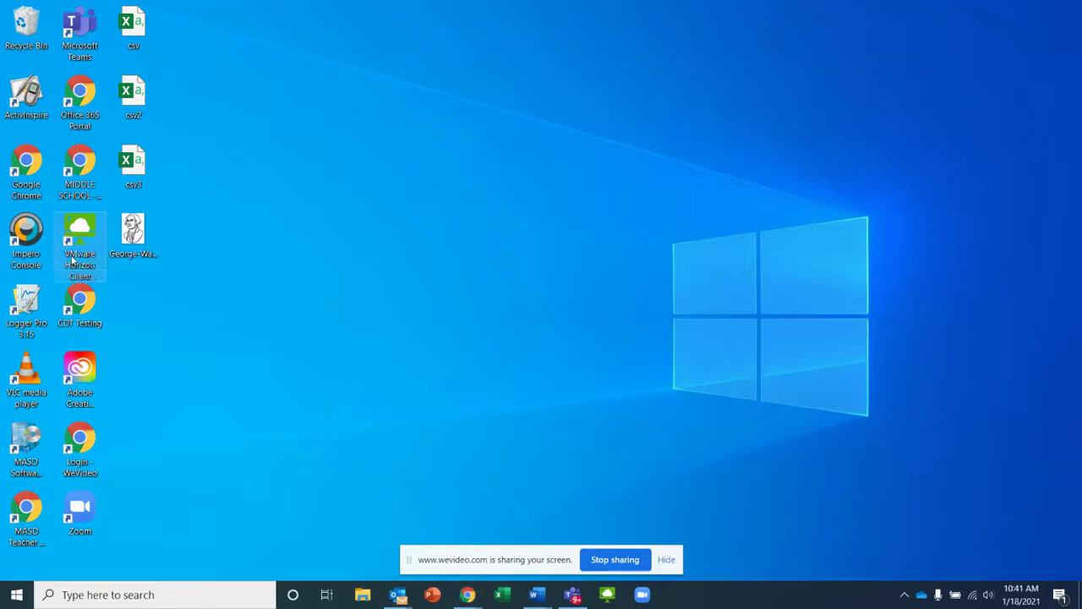
double_click(73, 262)
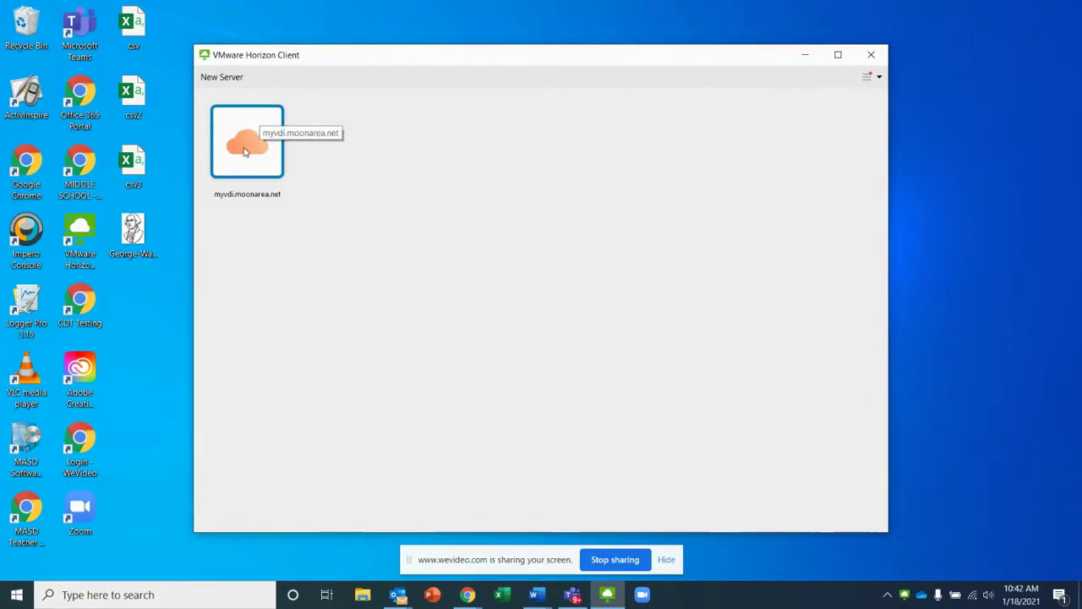
double_click(243, 148)
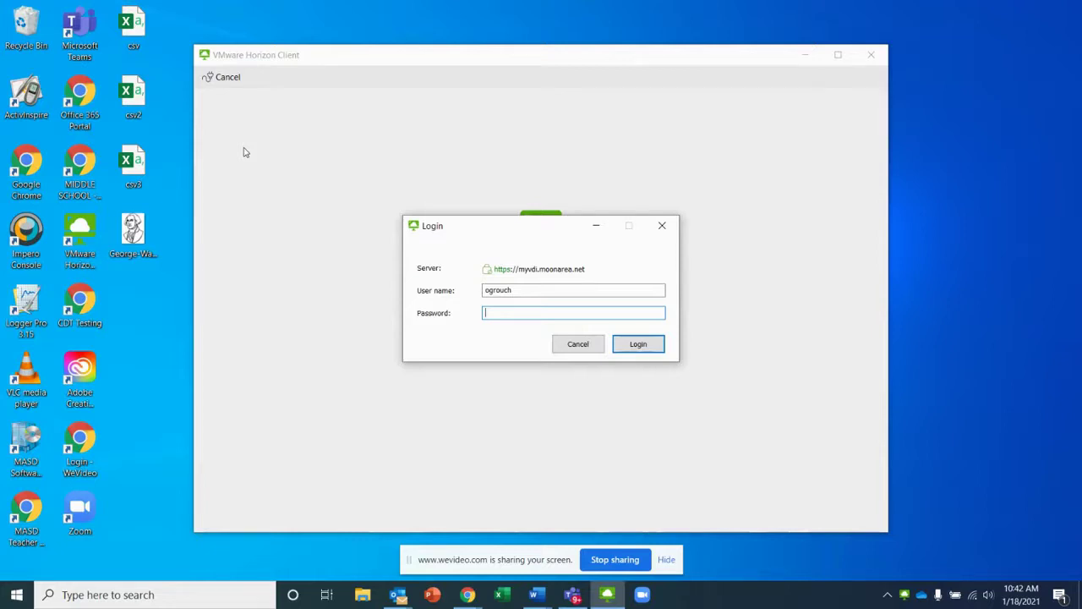
Step: Log in to the server with the account password and launch the Middle School virtual desktop
type("********")
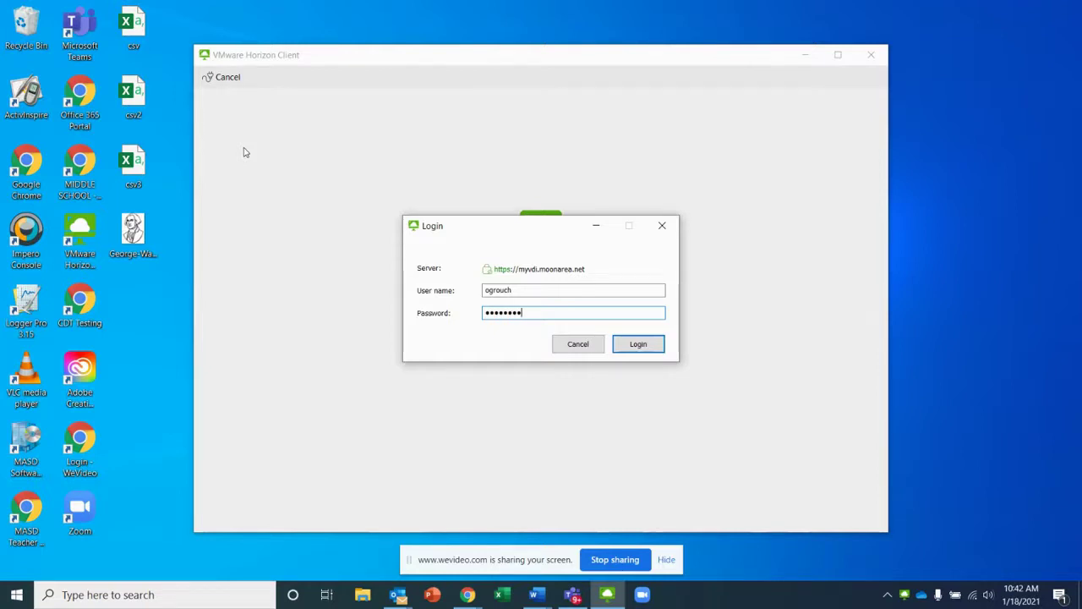
left_click(655, 344)
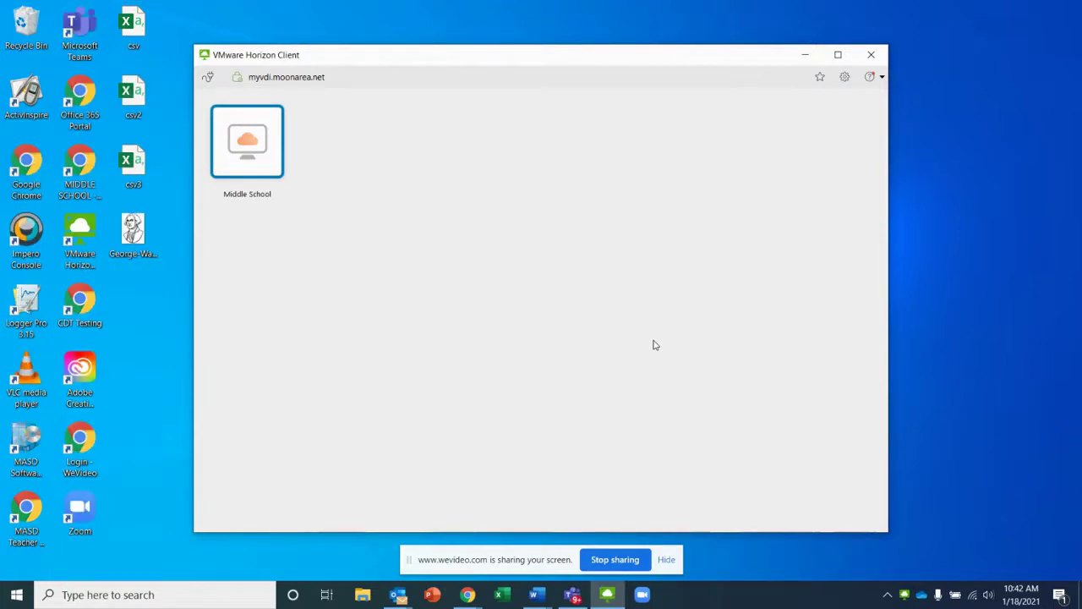
double_click(247, 149)
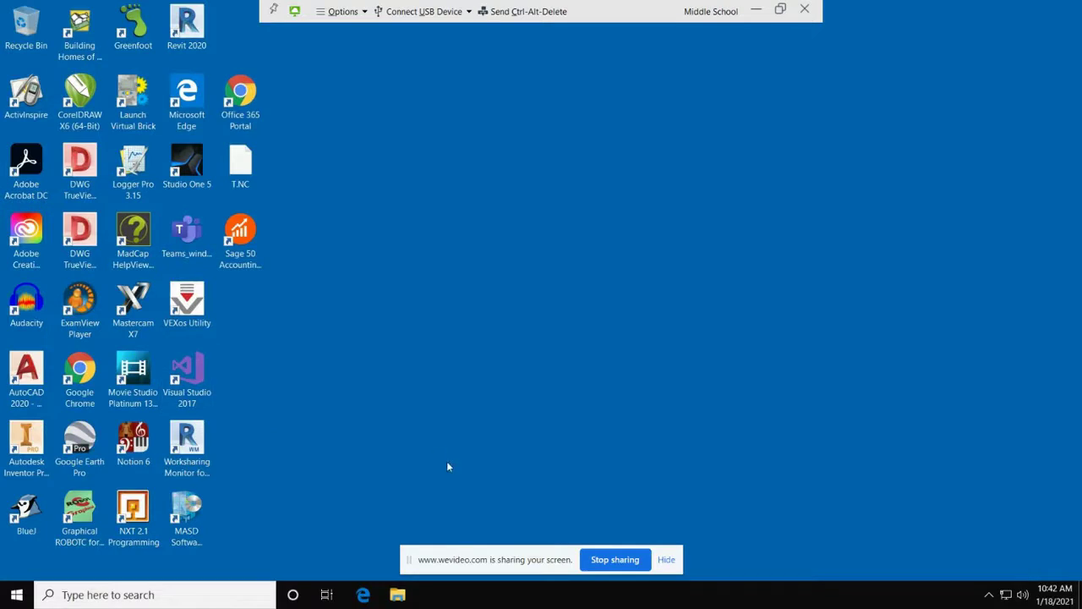
Step: Open File Explorer on the virtual desktop and browse to the teacher's folder inside LAB on the Public (P:) drive
left_click(397, 596)
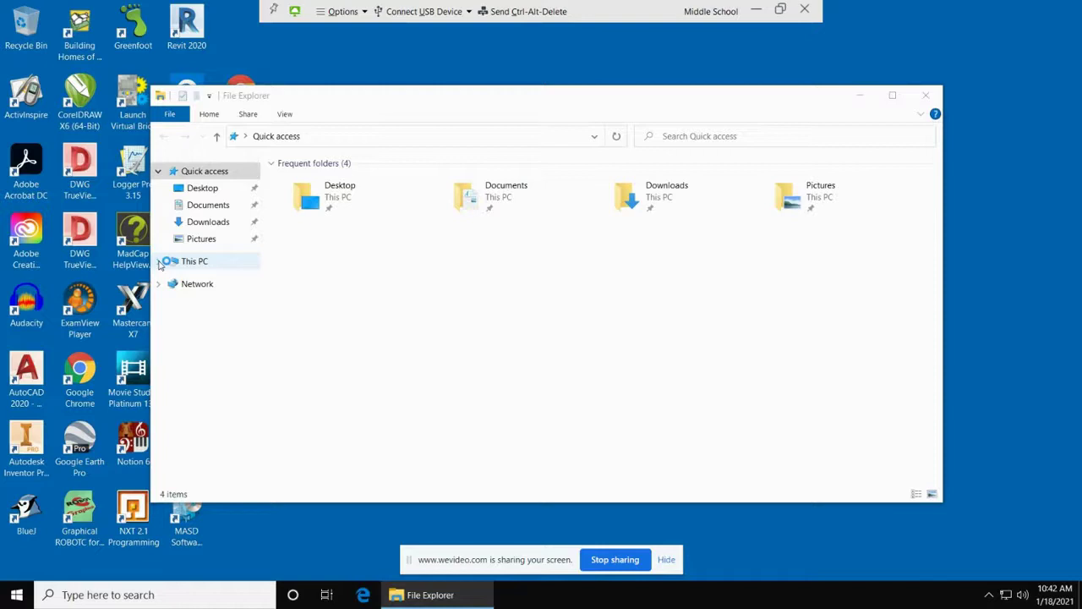
left_click(159, 262)
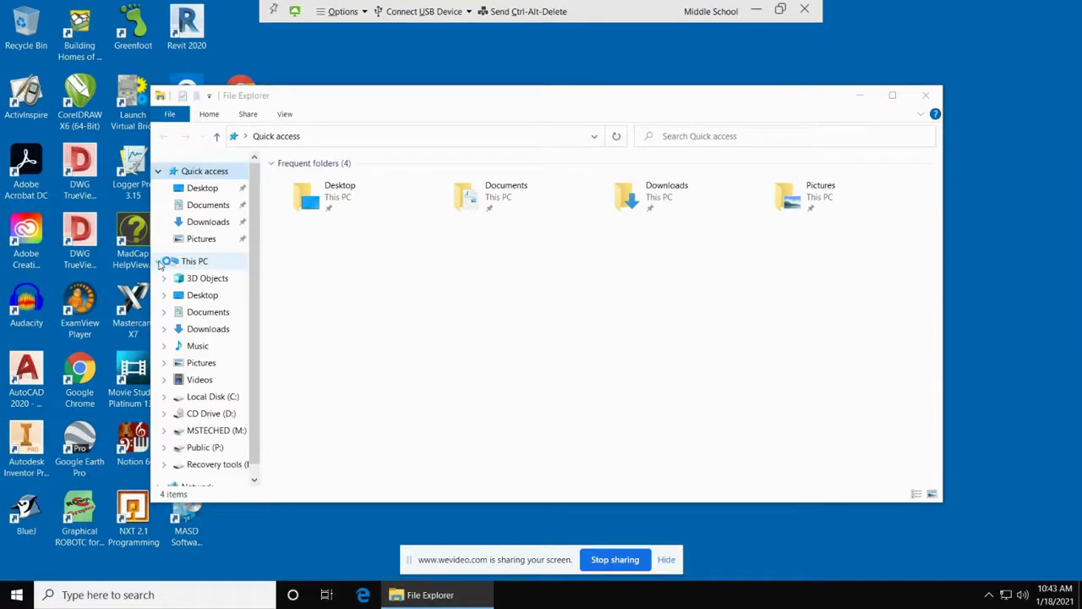
left_click(200, 449)
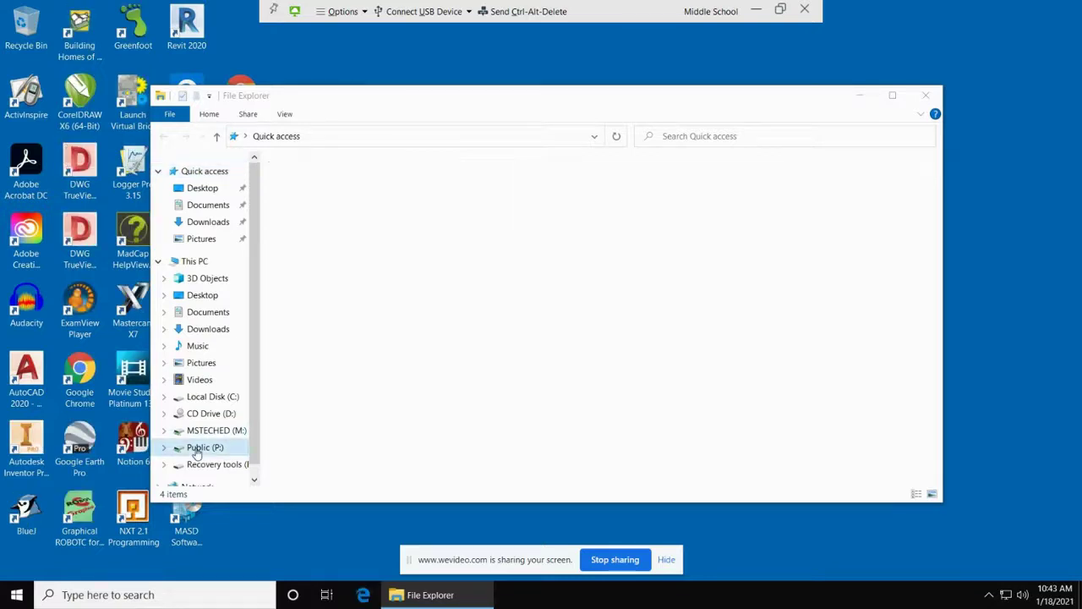
double_click(298, 321)
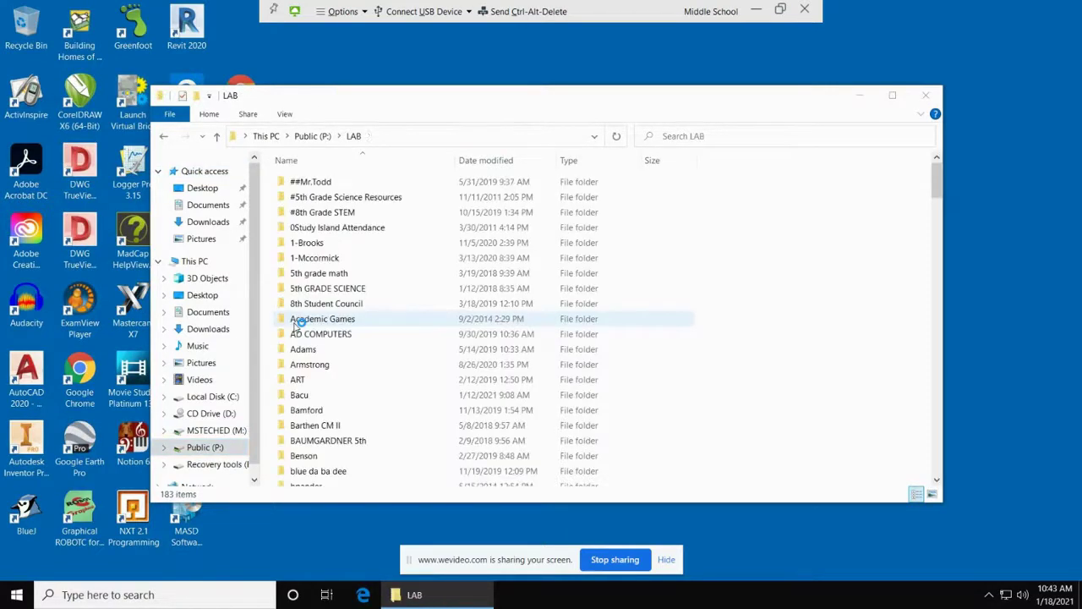
scroll(298, 321, "down", 15)
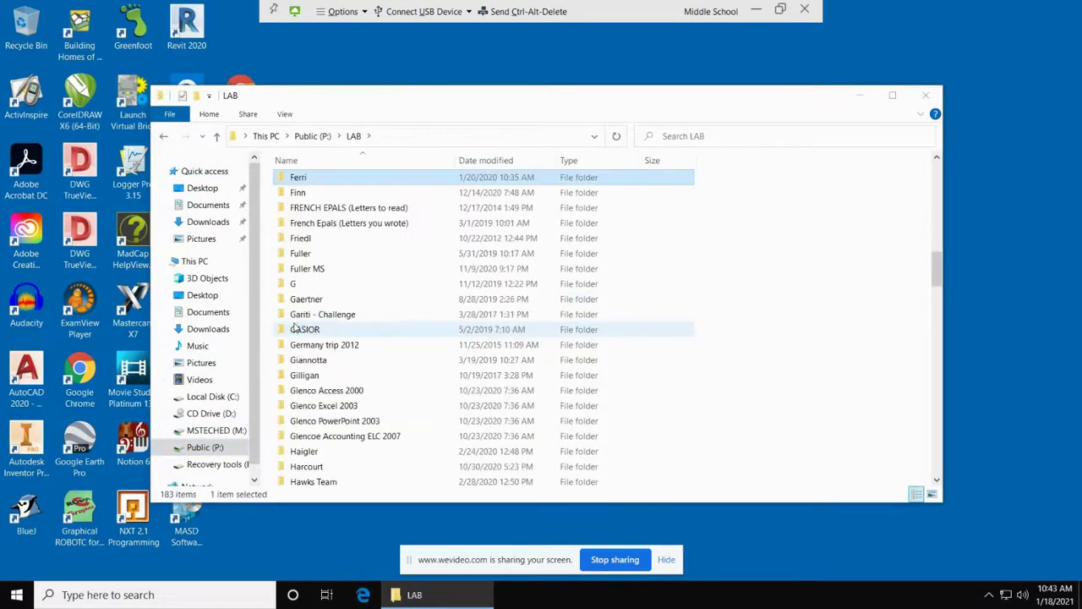
left_click(298, 193)
double_click(297, 193)
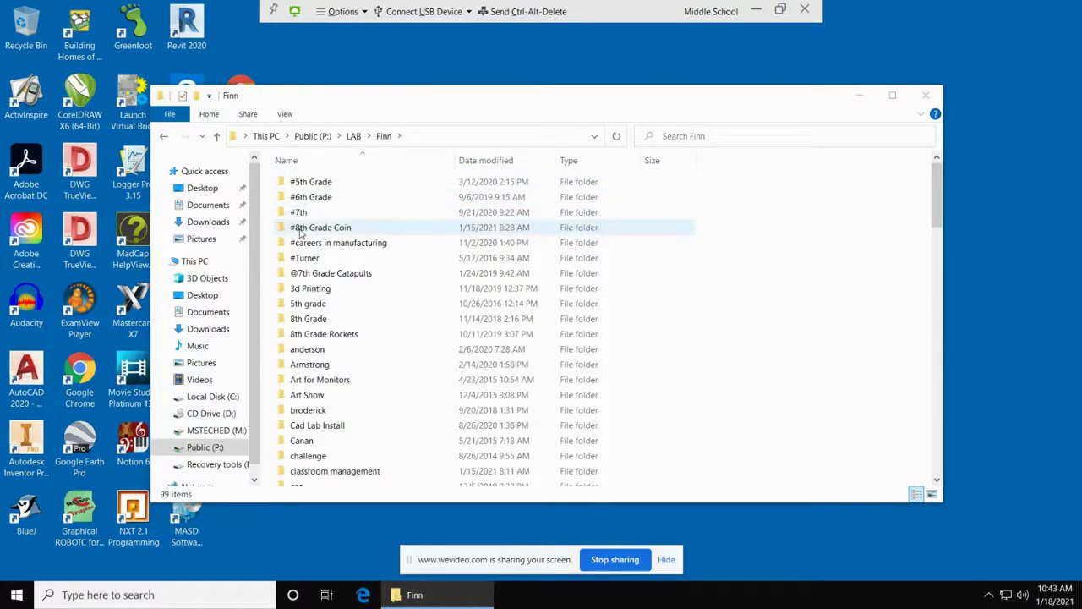
Step: Open Coin Template 2021 from the #8th Grade Coin folder and close the CorelDRAW welcome window
double_click(301, 233)
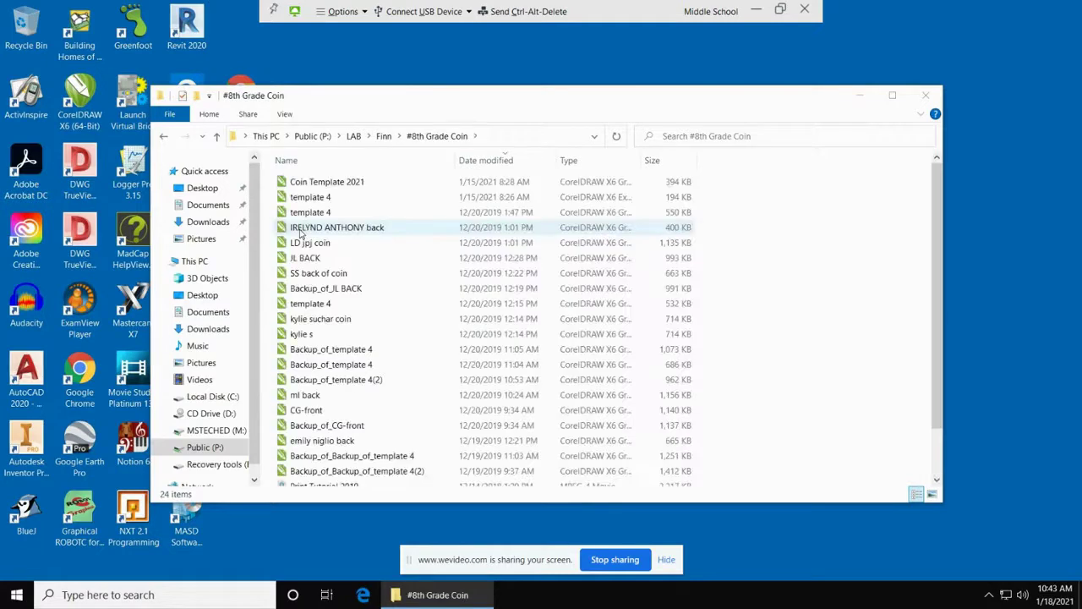
double_click(294, 185)
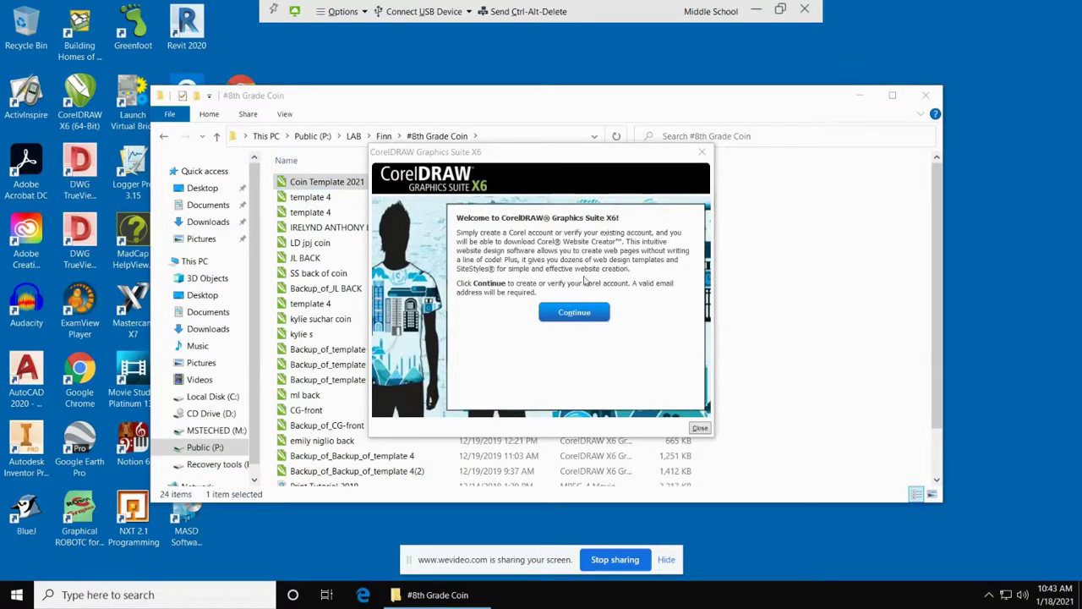
left_click(701, 427)
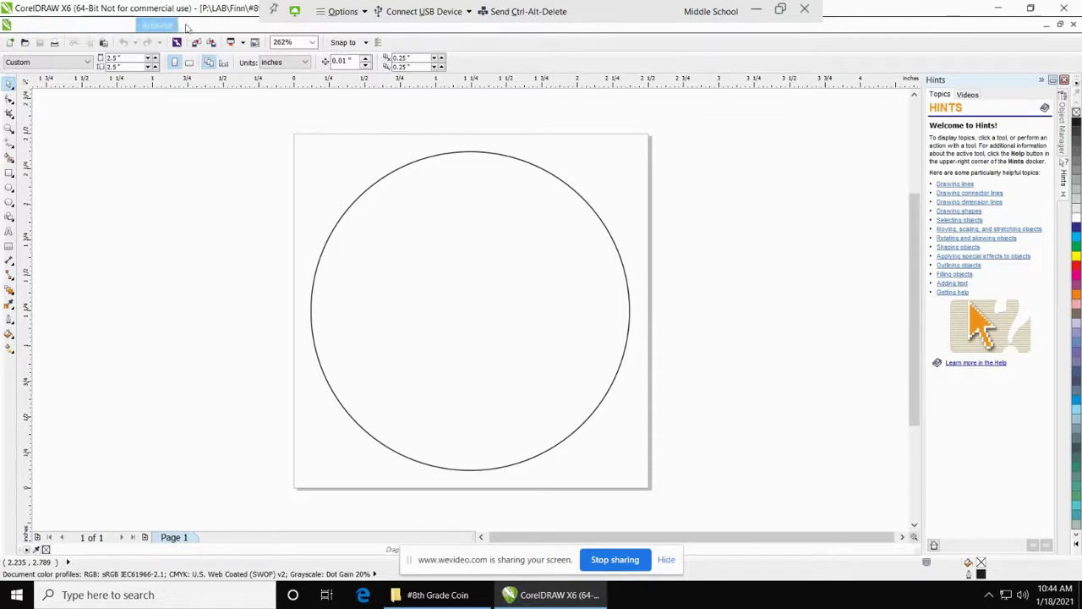
Step: Save the coin drawing as IF-Front in the class teacher's pd2 folder under #8th Grade Coin, replacing the existing file
left_click(24, 29)
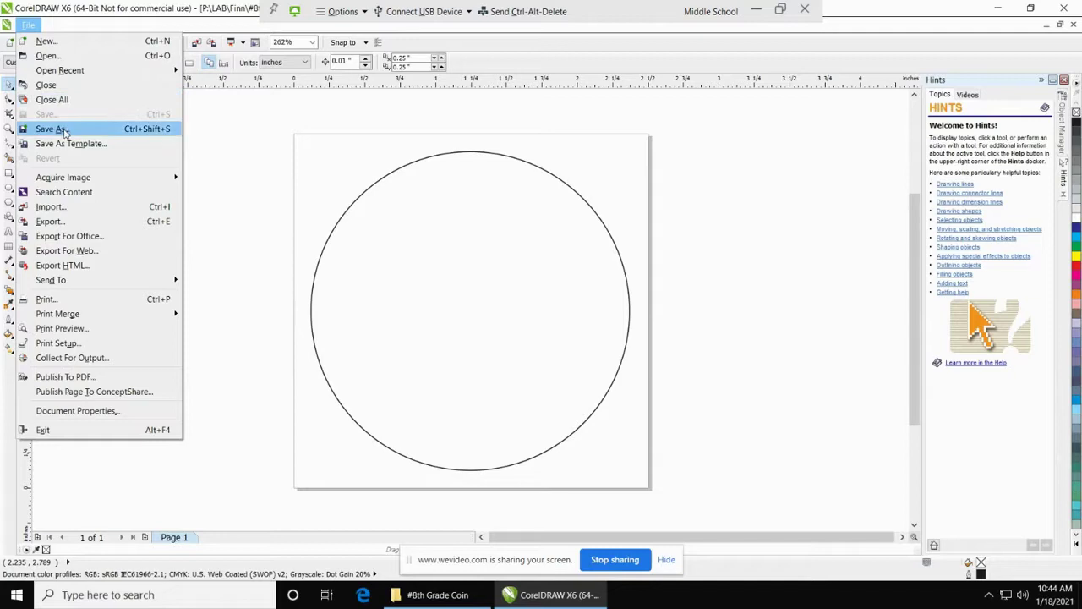
left_click(51, 129)
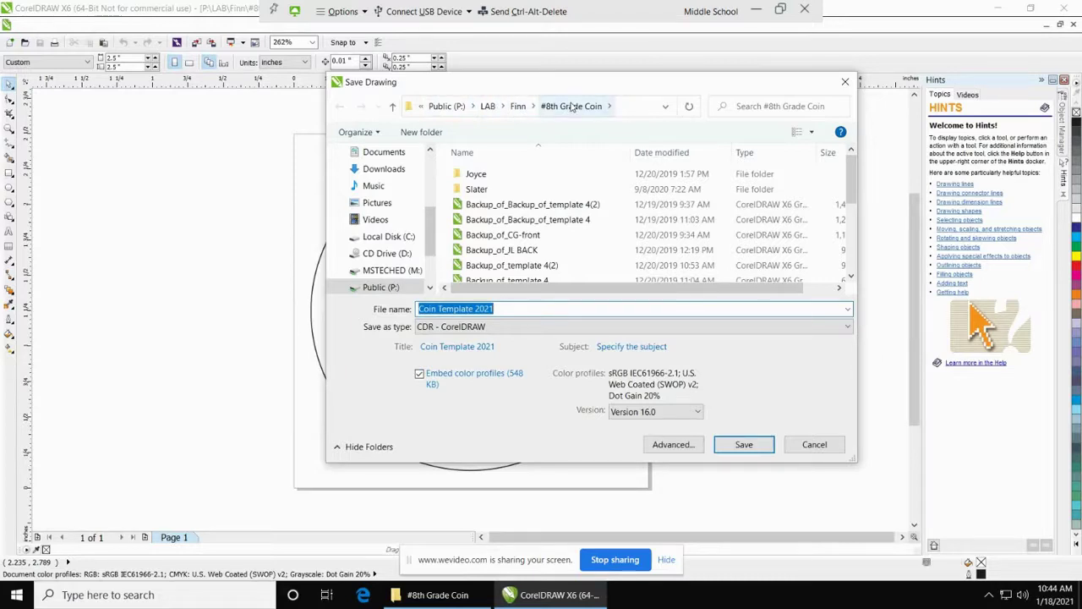
double_click(474, 179)
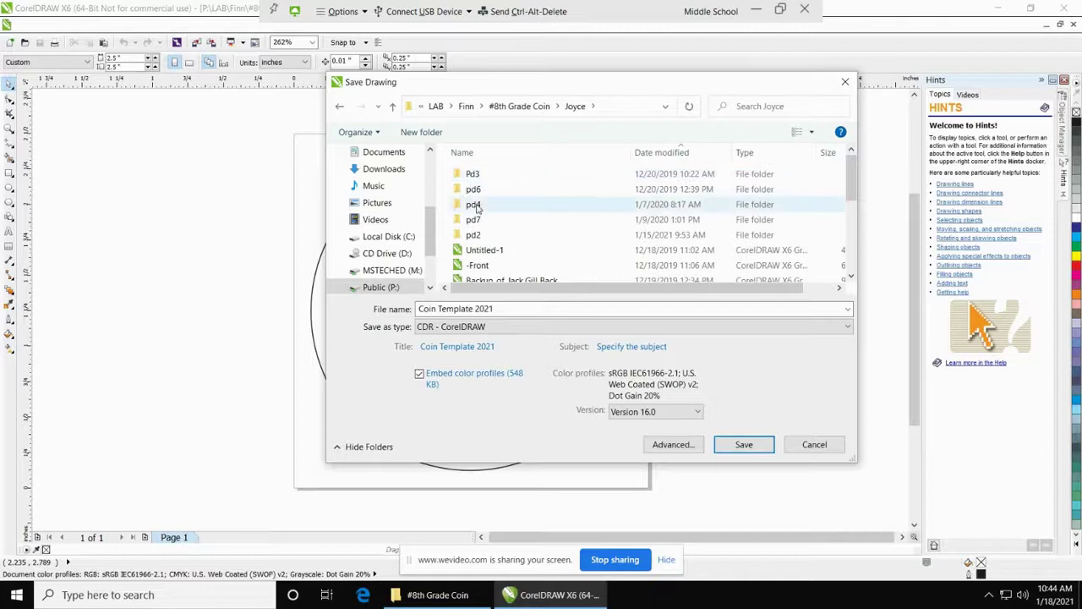
double_click(473, 235)
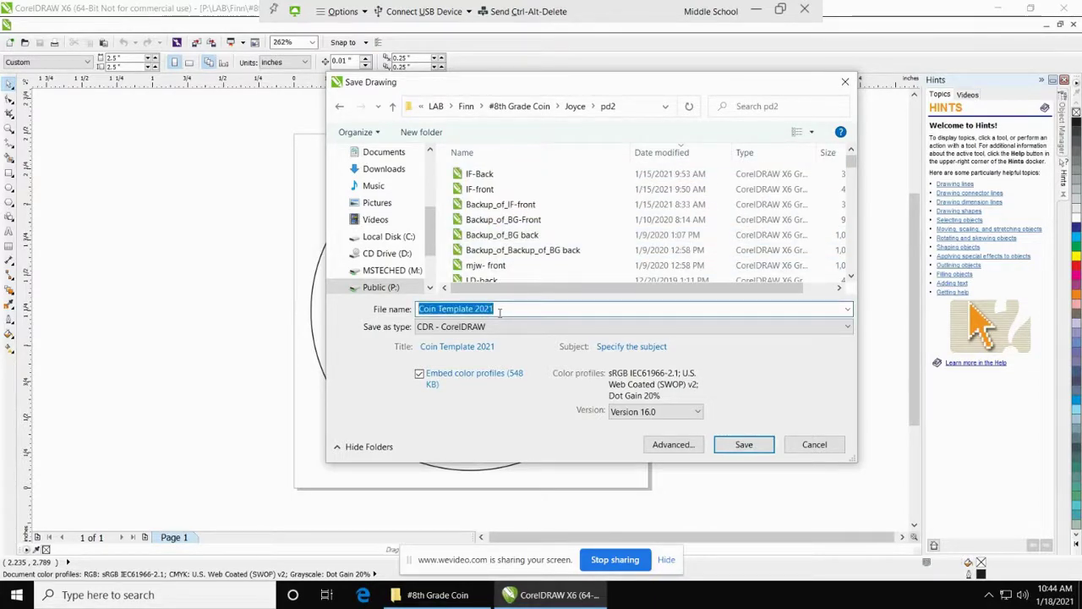
type("I")
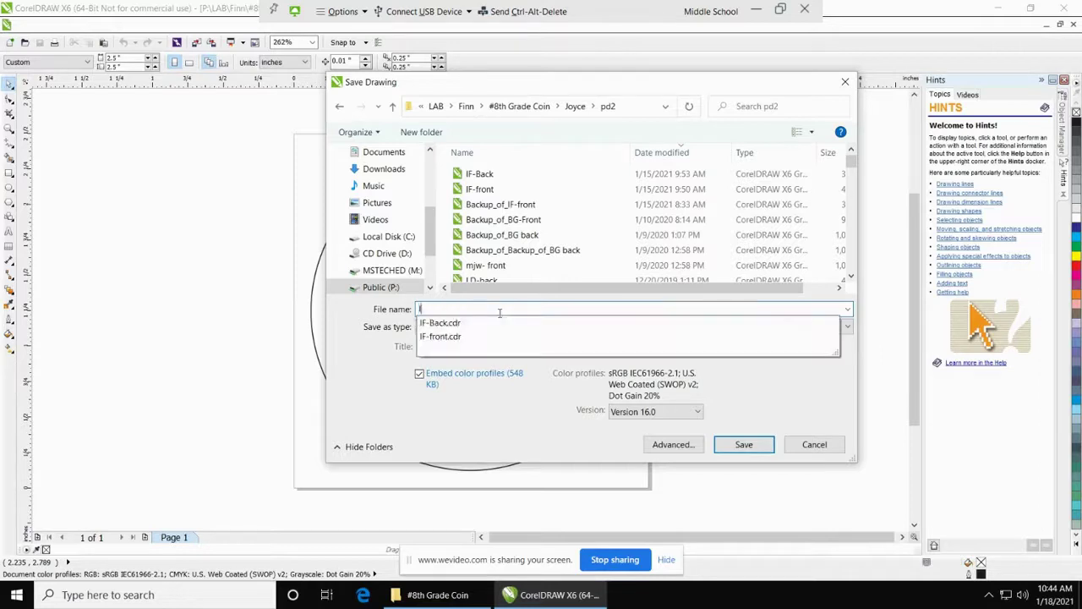
type("F-Front")
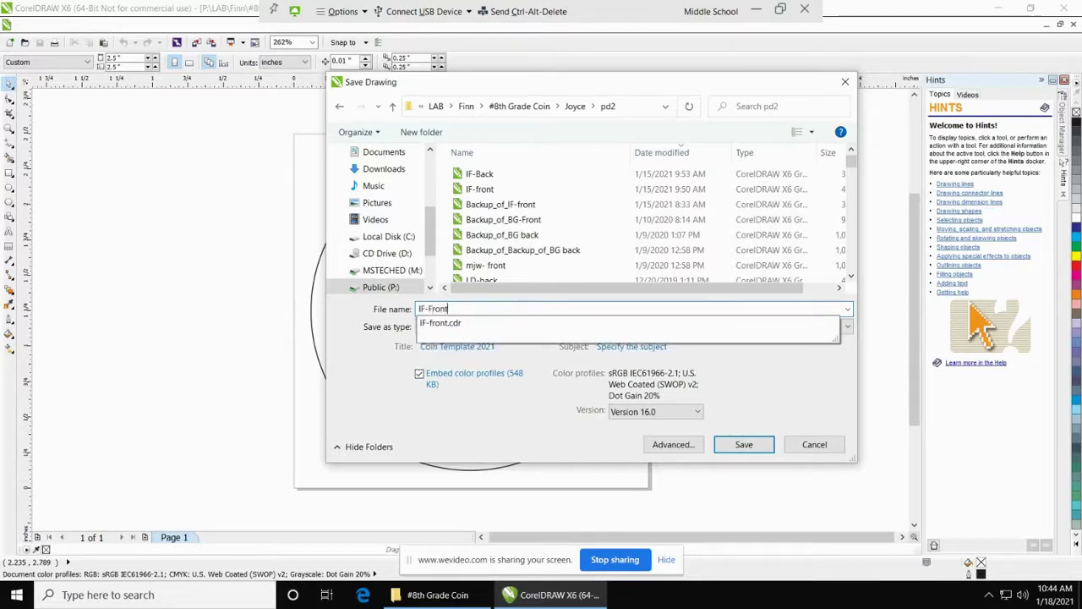
left_click(745, 444)
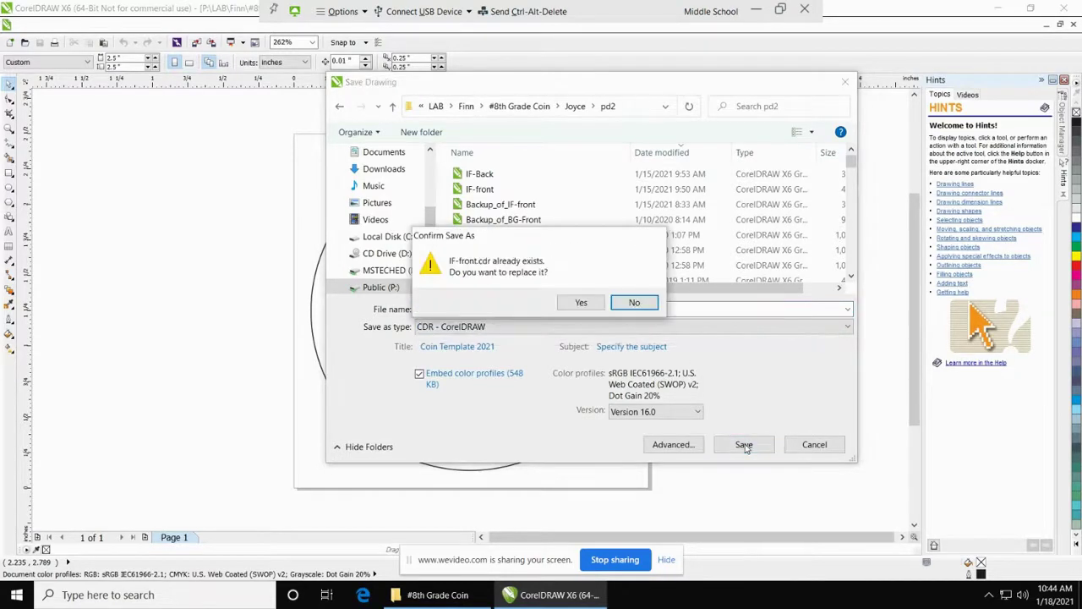
left_click(583, 302)
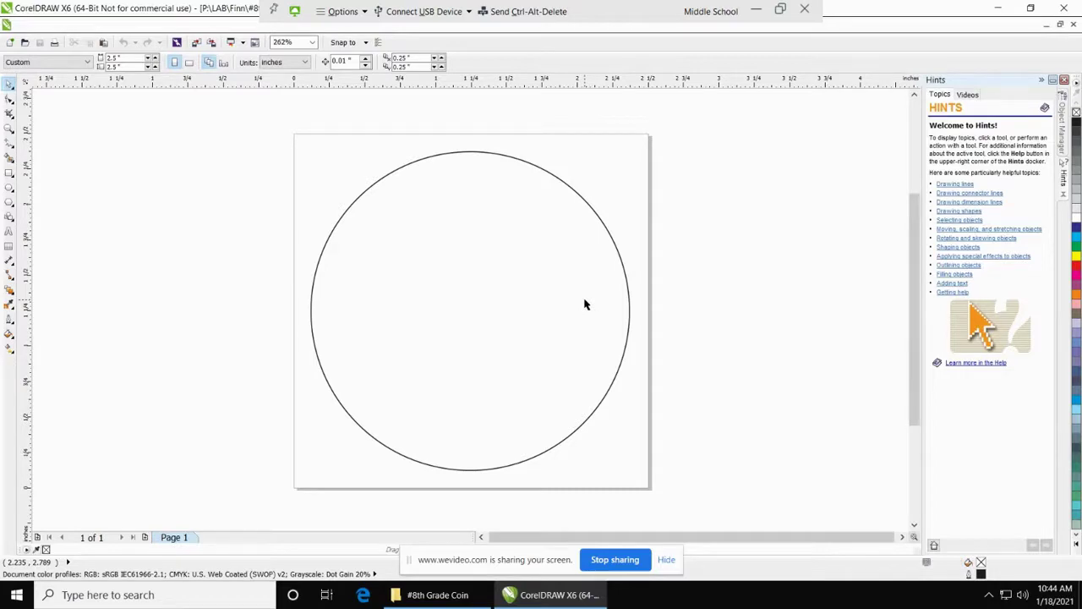
Step: Find and open Google Chrome on the virtual desktop
left_click(130, 599)
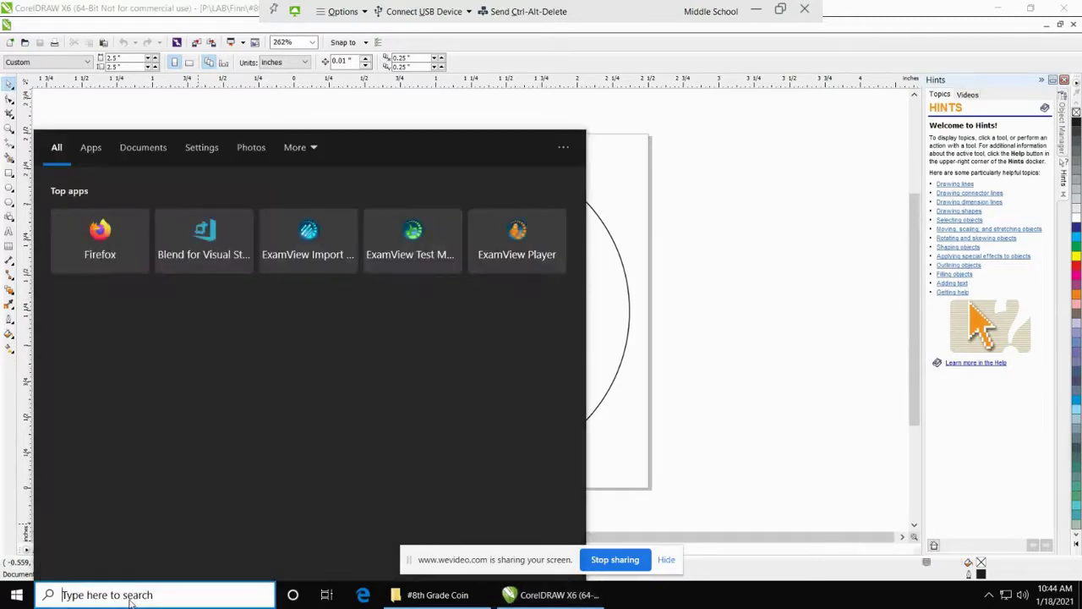
type("google")
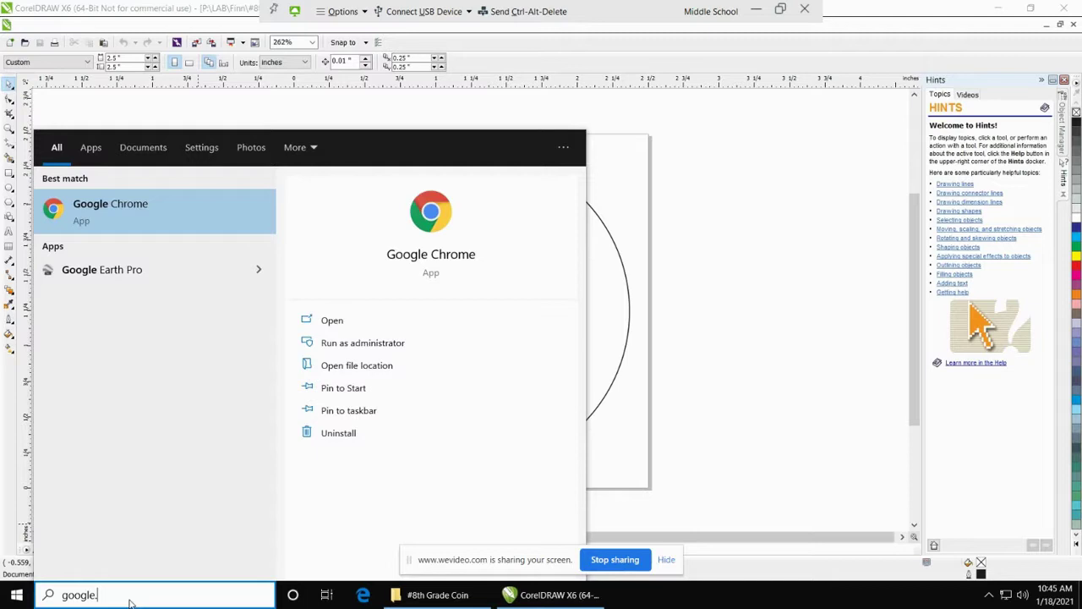
left_click(141, 208)
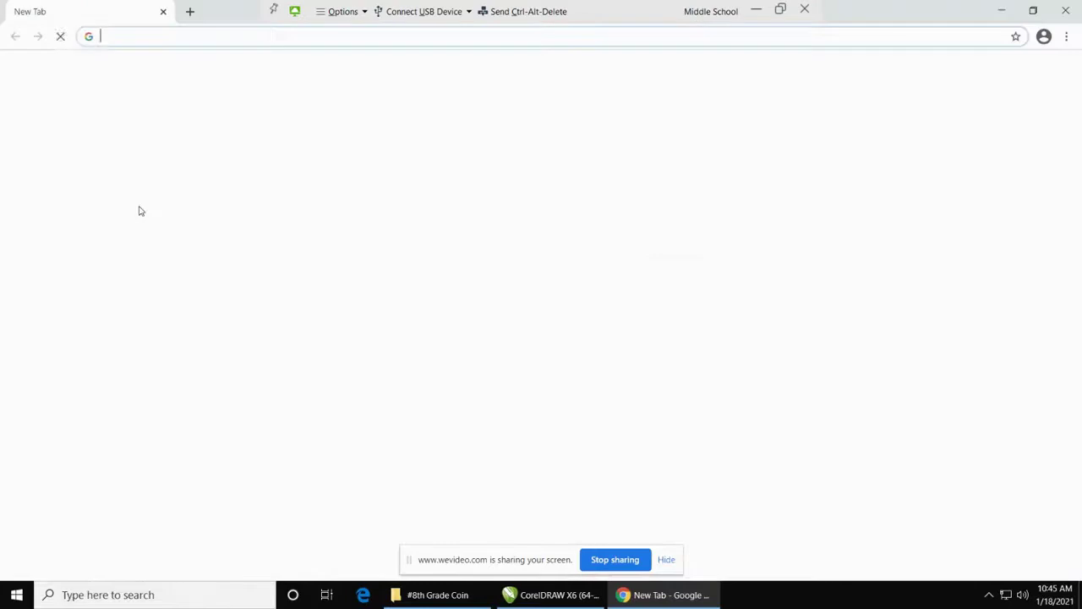
Step: Search Google for George Washington and dismiss all calendar reminders
left_click(399, 275)
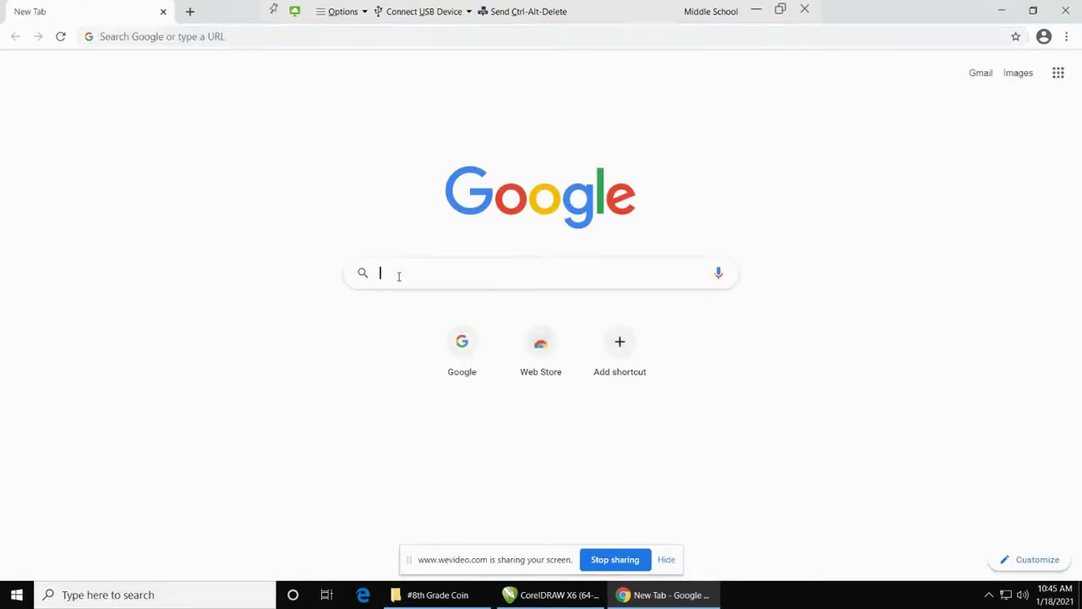
type("G")
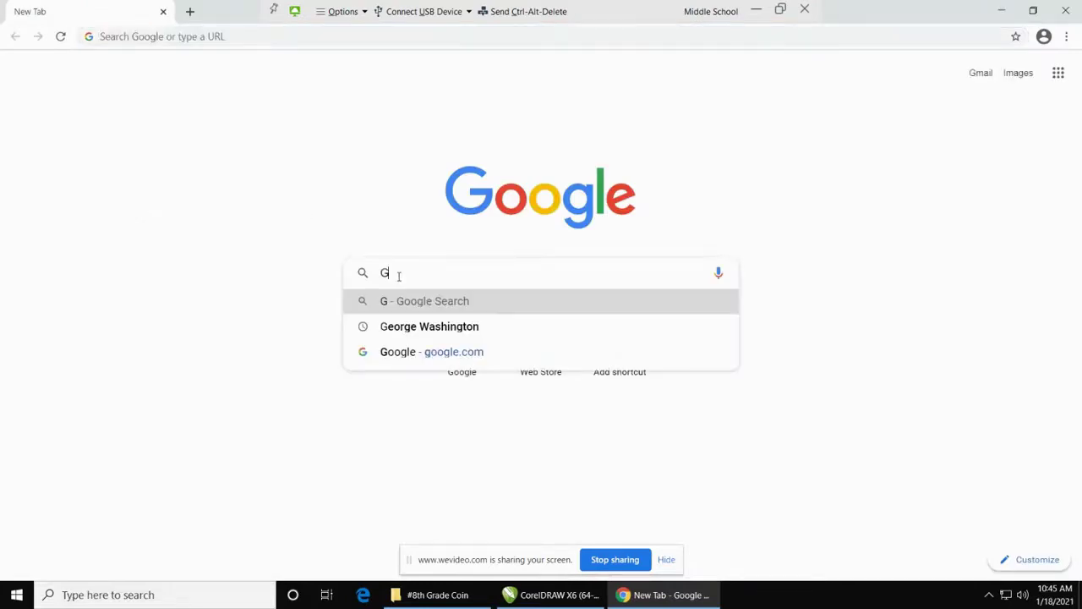
type("eorge")
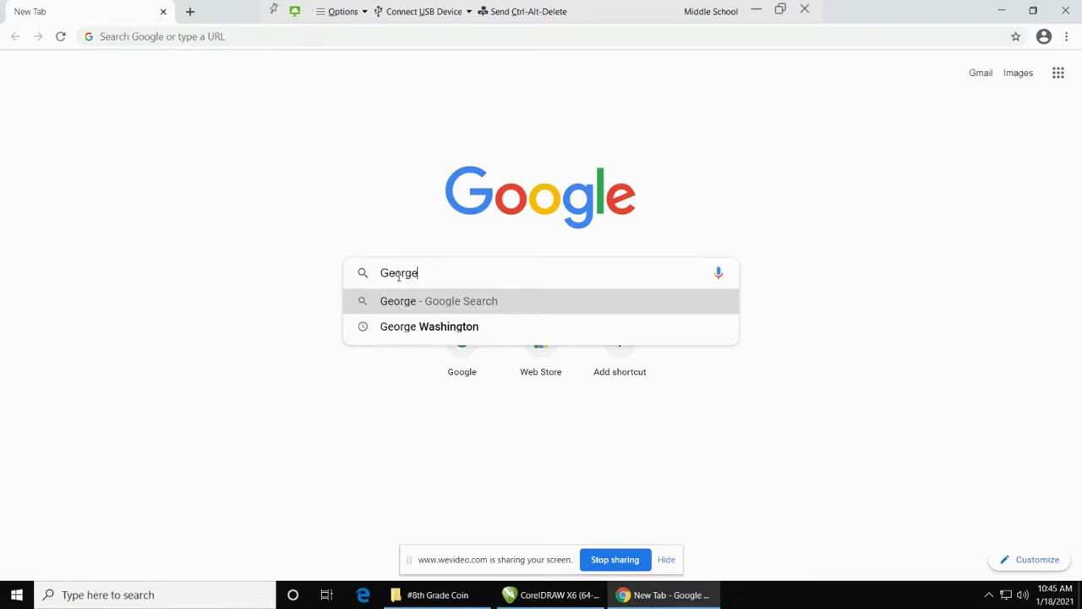
left_click(443, 326)
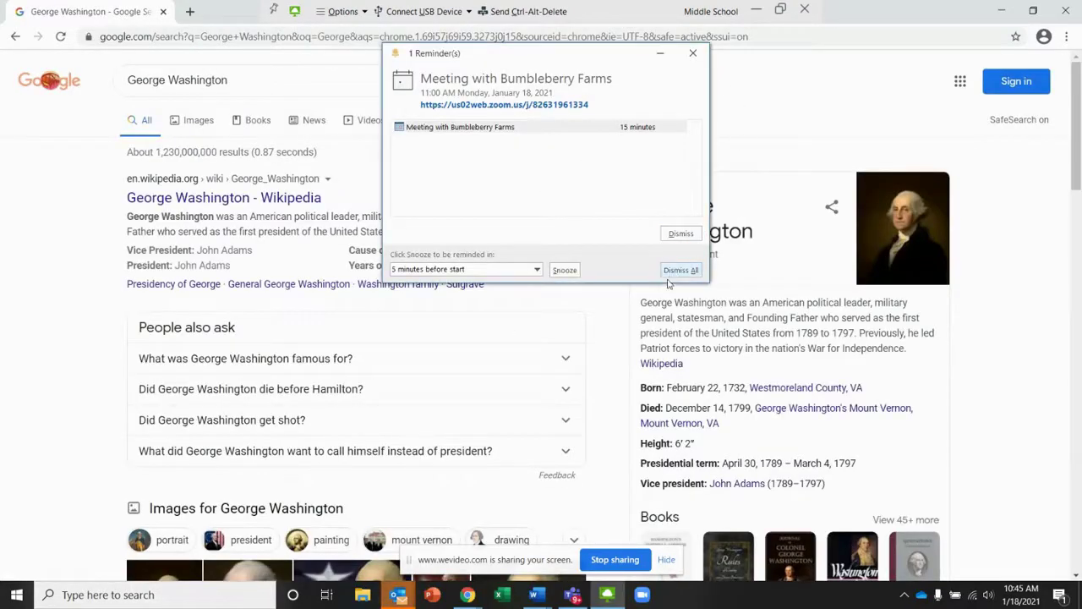
left_click(680, 270)
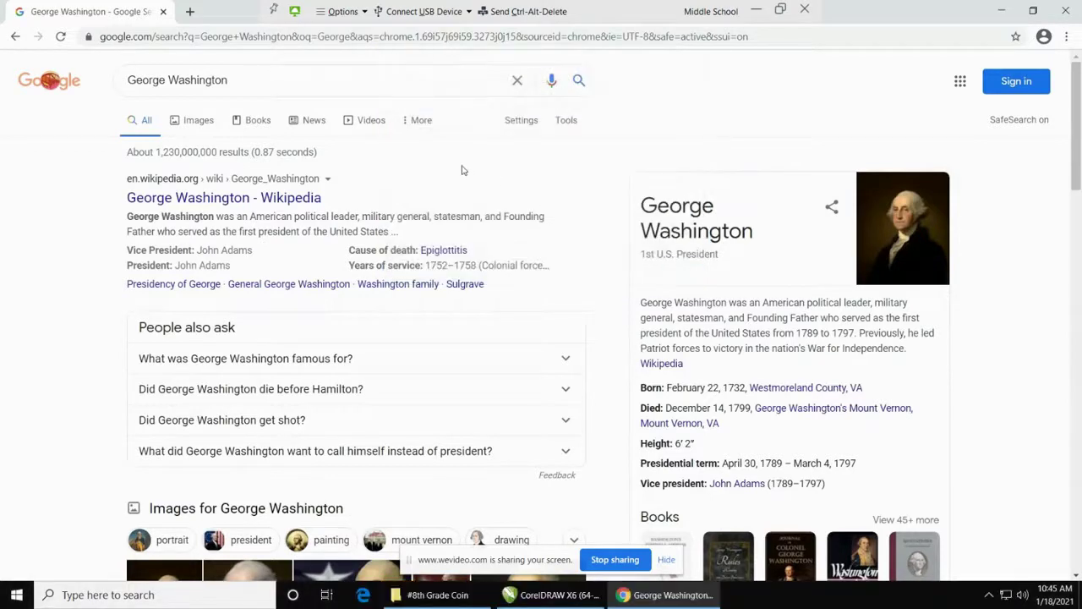
Step: Show image results for George Washington and filter them to line drawings
left_click(572, 131)
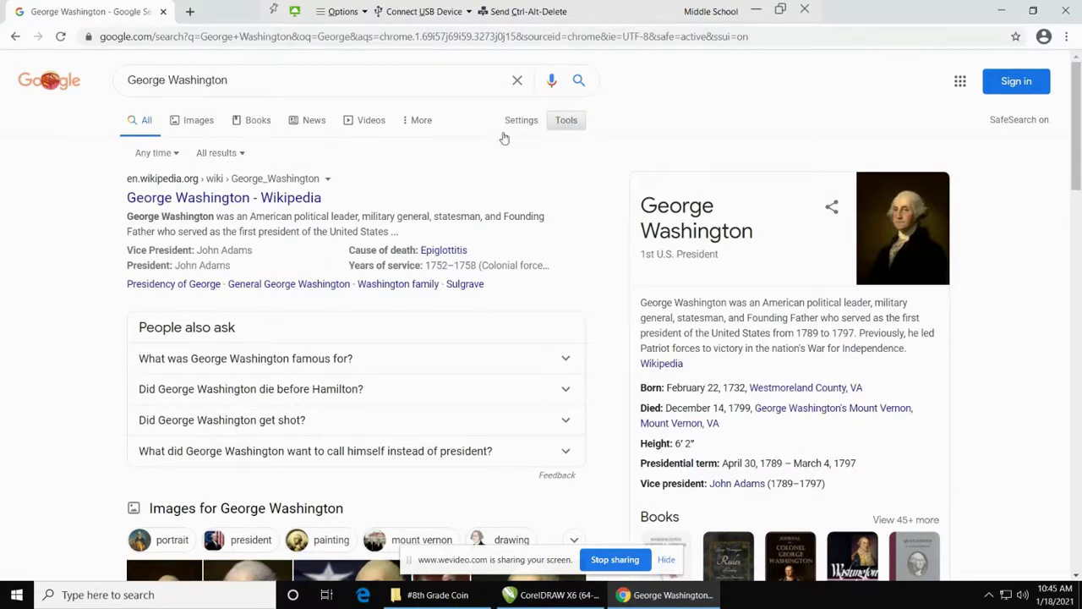
left_click(242, 155)
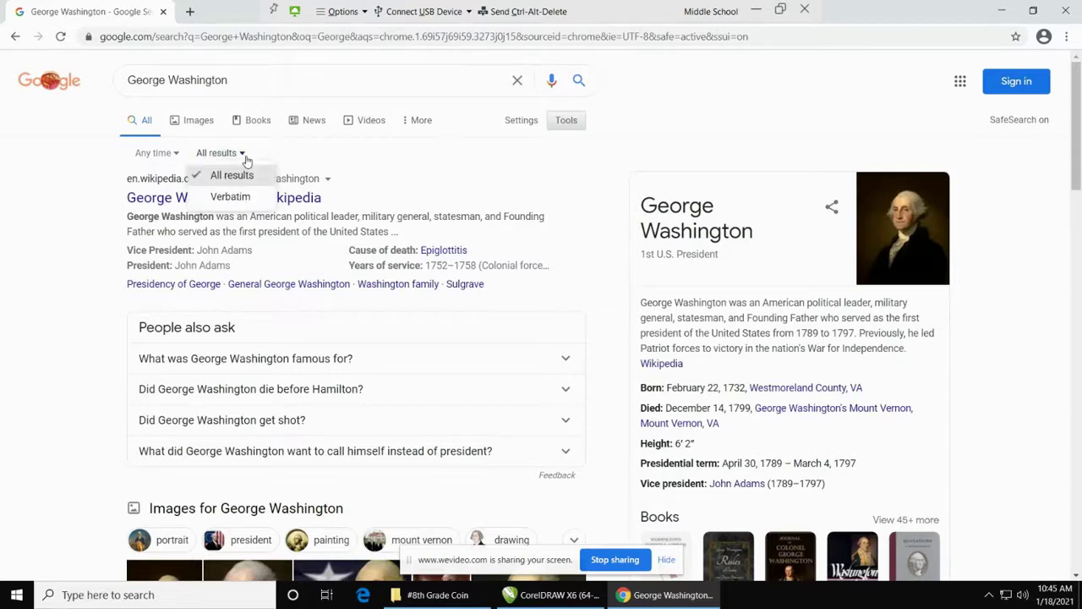
left_click(198, 121)
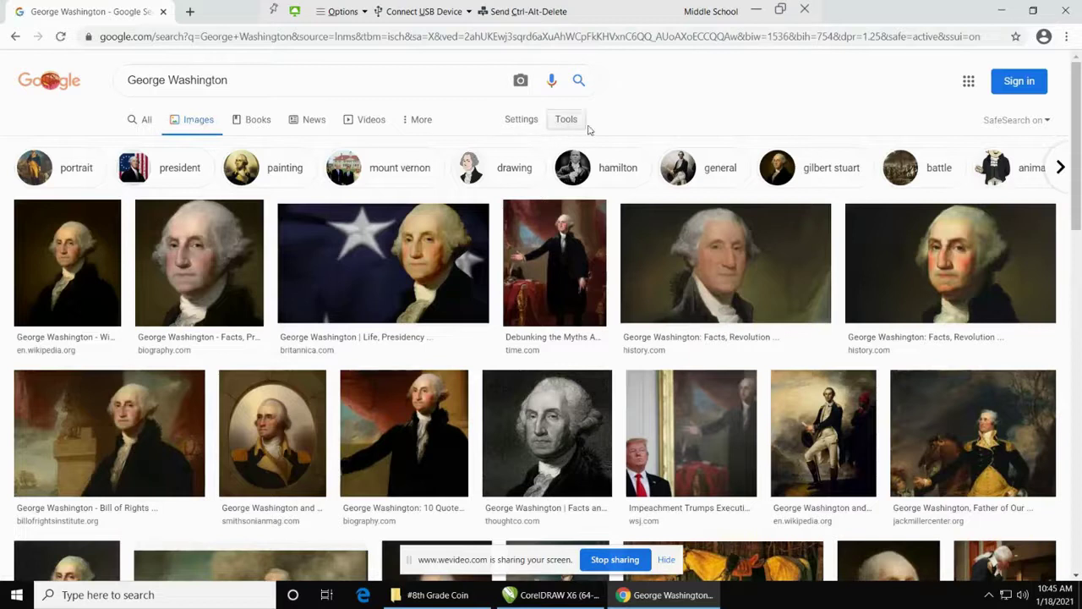
left_click(575, 126)
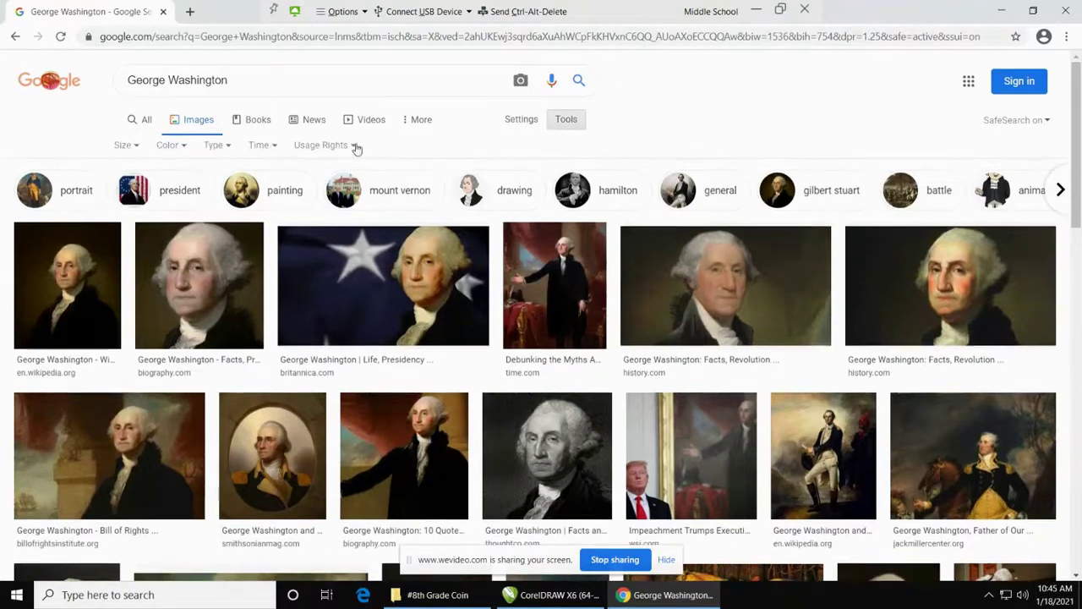
left_click(222, 148)
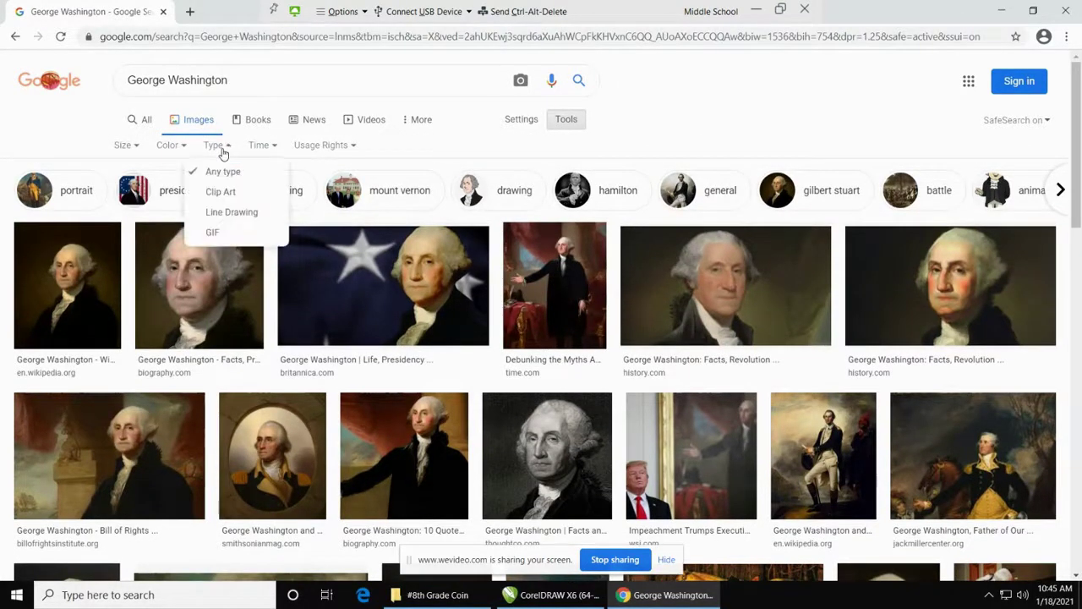
left_click(242, 213)
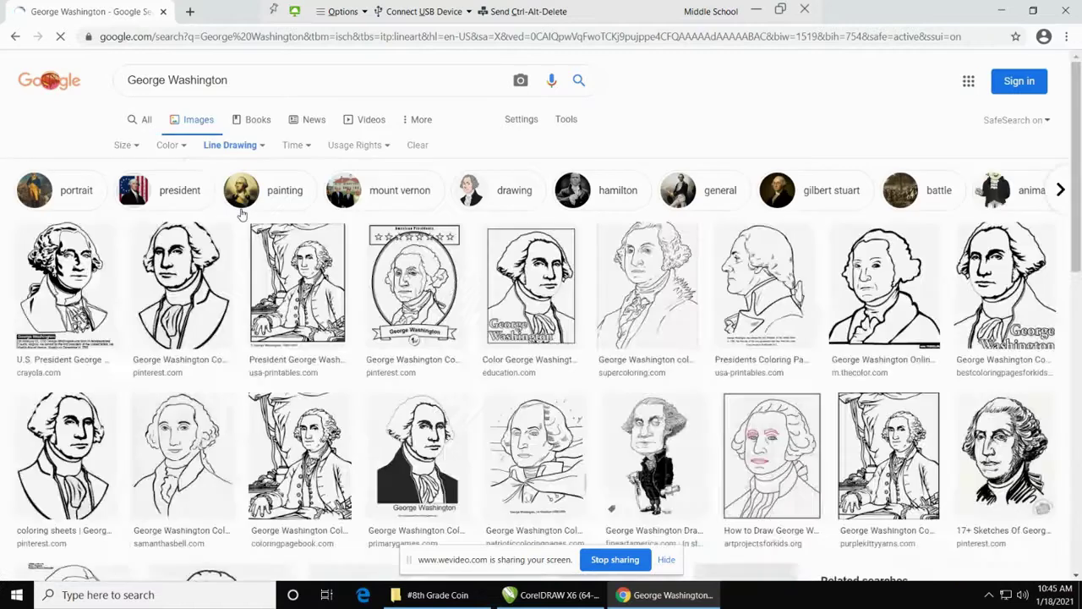
Step: Open the second George Washington line drawing, from pinterest.com, and copy the image
left_click(176, 296)
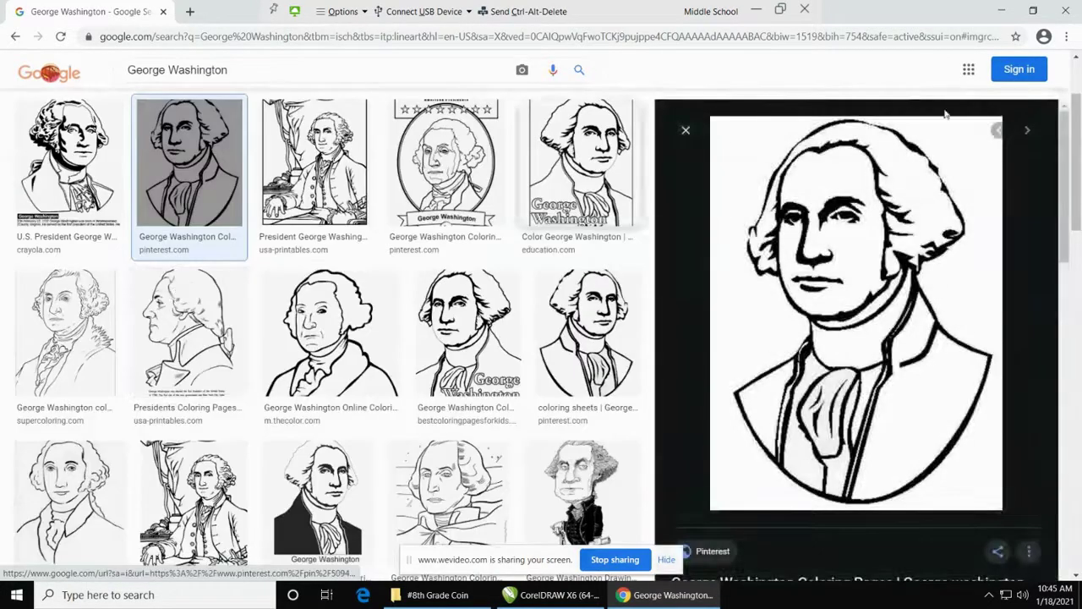
right_click(870, 222)
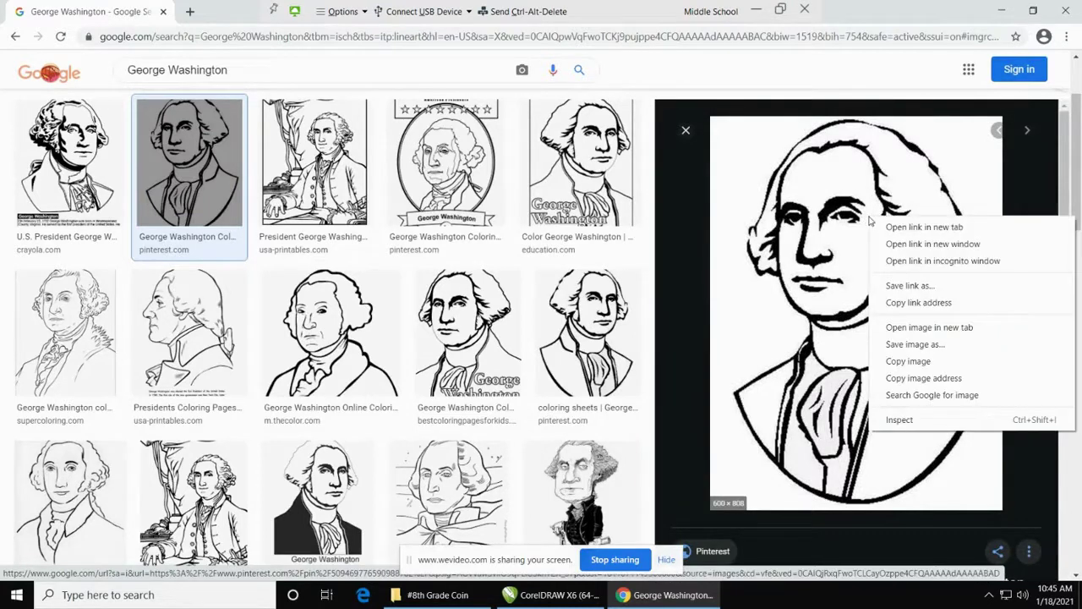
left_click(935, 365)
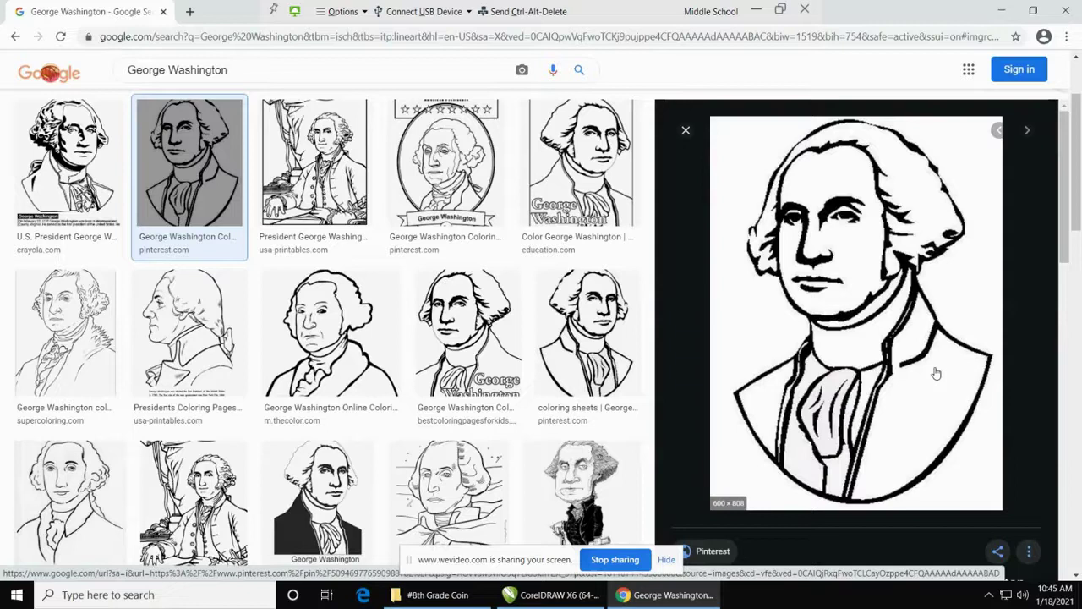
Step: Switch to CorelDRAW and paste the copied portrait into the coin drawing
left_click(547, 596)
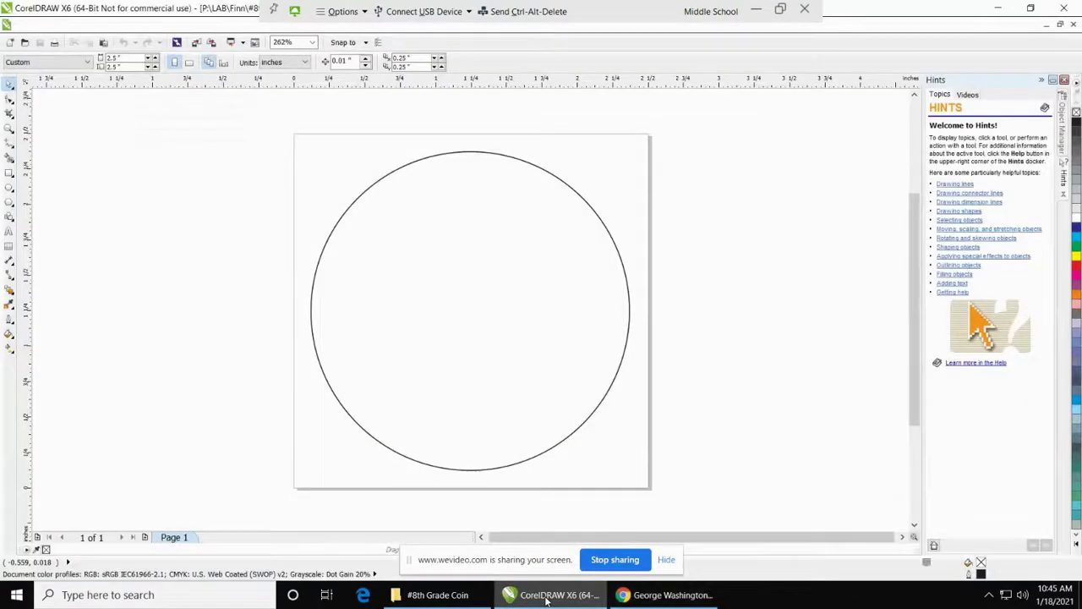
right_click(216, 199)
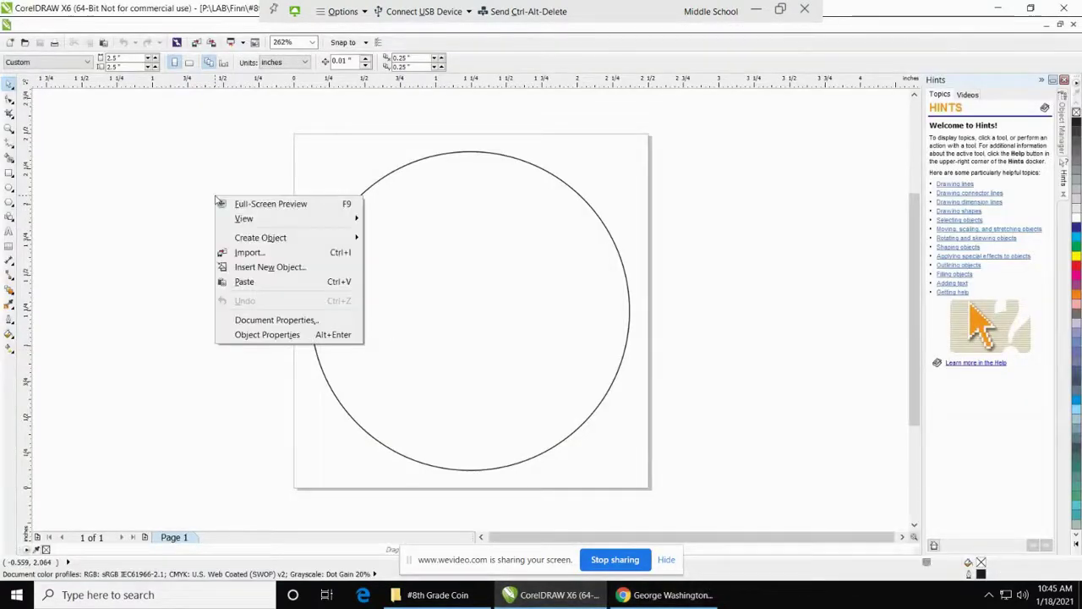
left_click(262, 283)
right_click(140, 221)
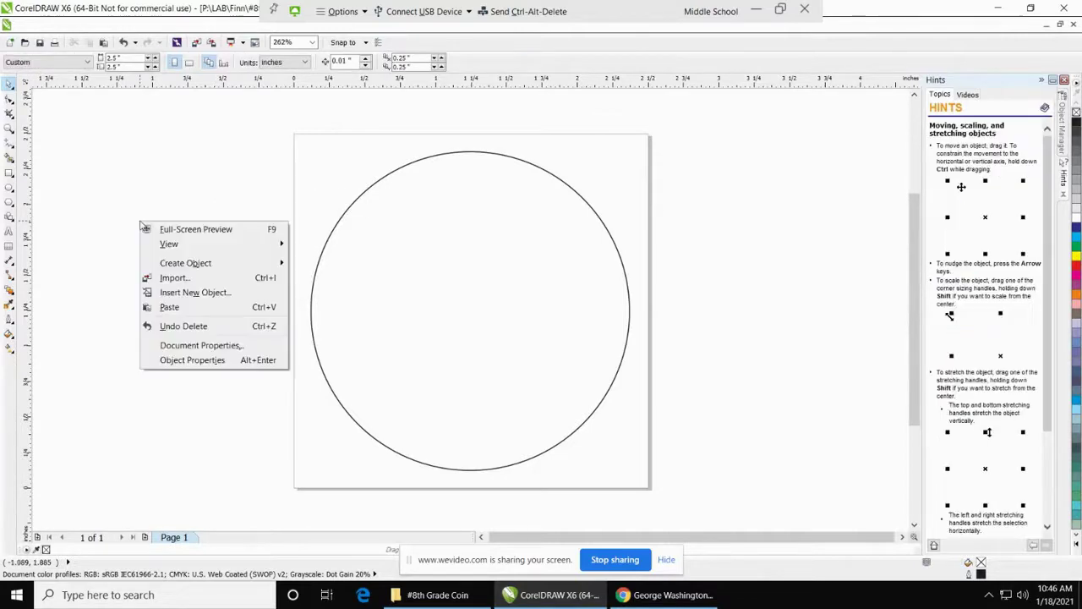
left_click(181, 307)
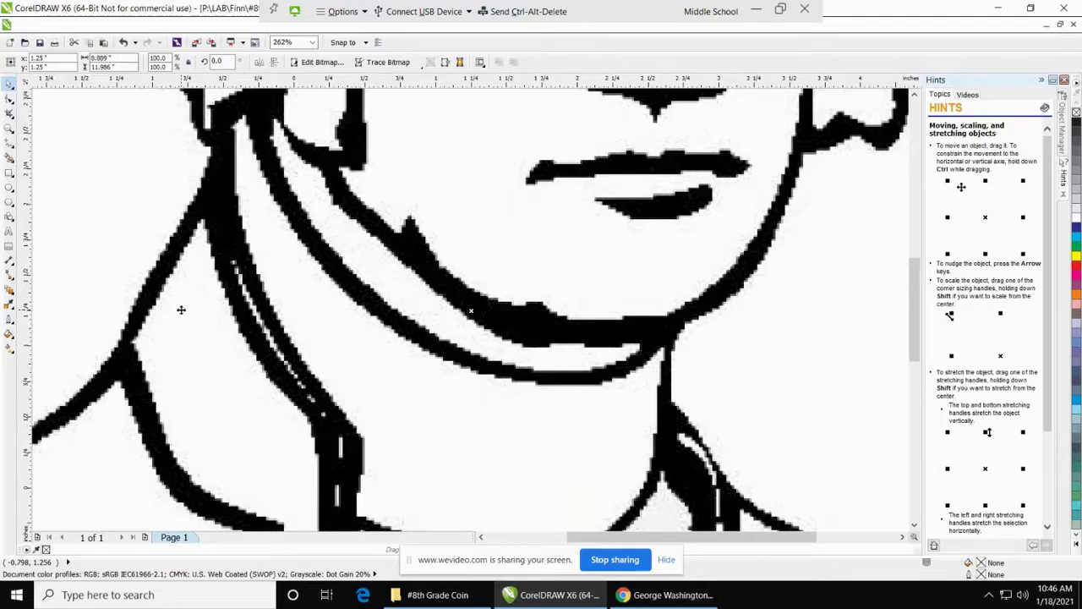
Step: Scale the pasted portrait proportionally to about 3.7 by 5.0 inches and move it over the coin circle
scroll(181, 309, "down", 2)
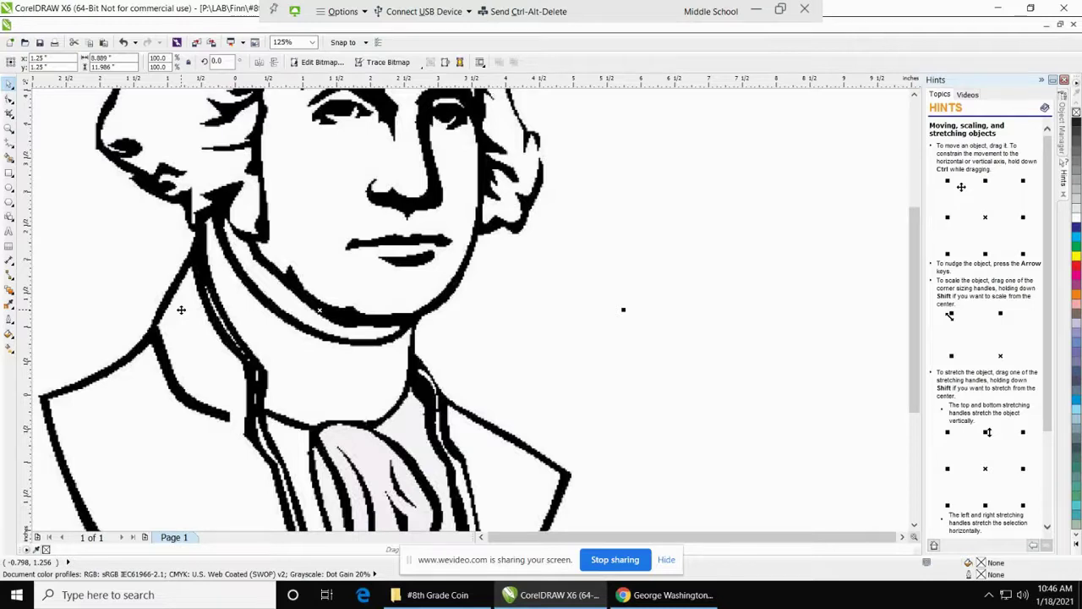
key("F4")
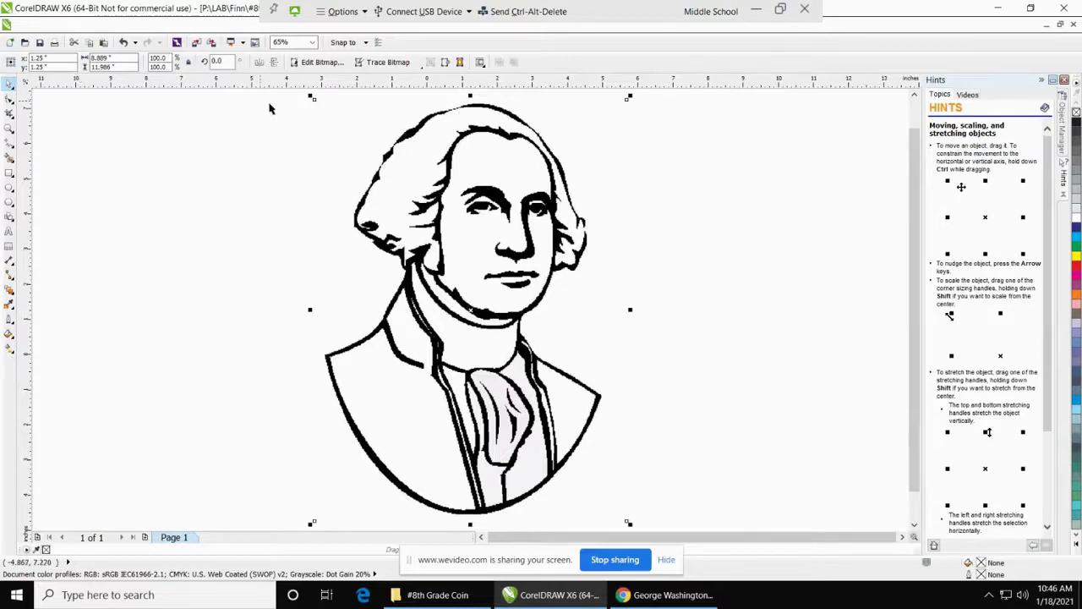
left_click_drag(313, 99, 495, 344)
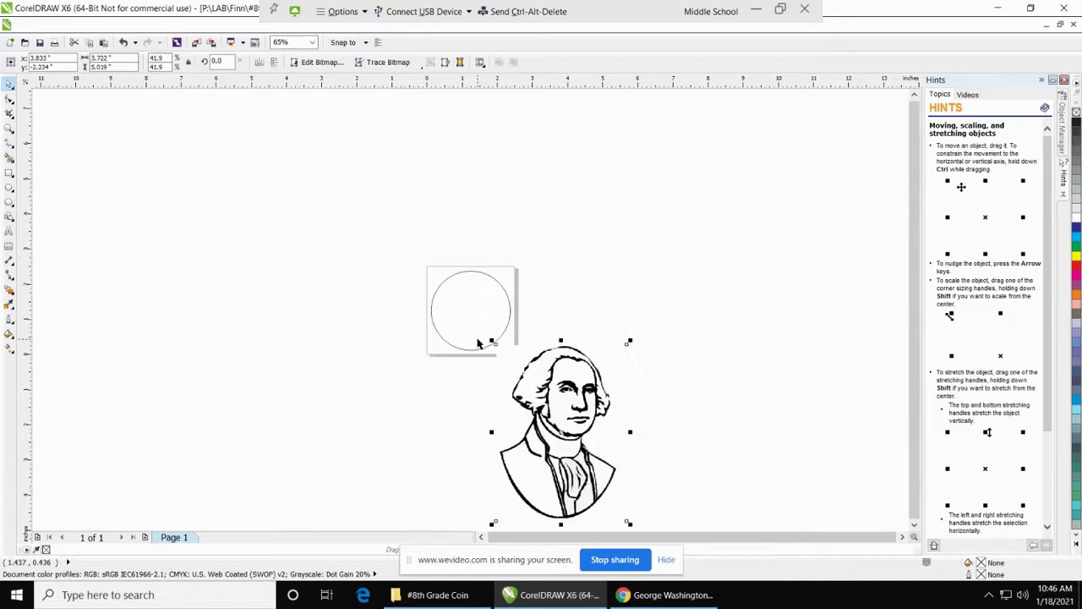
left_click_drag(551, 409, 448, 298)
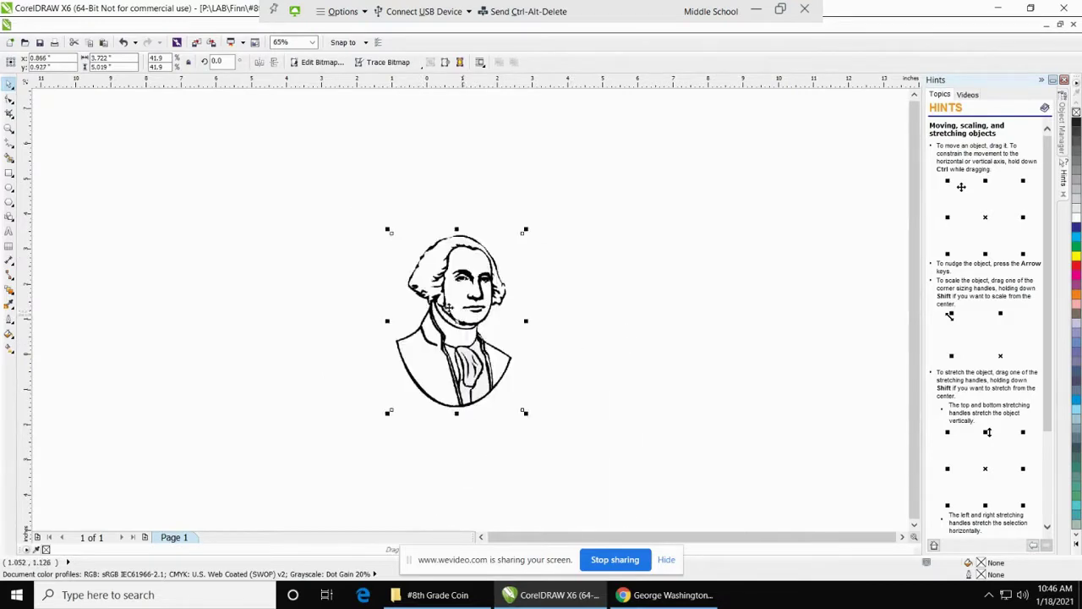
Step: Shrink the portrait to about 1.04 by 1.40 inches and center it inside the coin circle
left_click_drag(387, 230, 457, 322)
left_click_drag(494, 356, 471, 308)
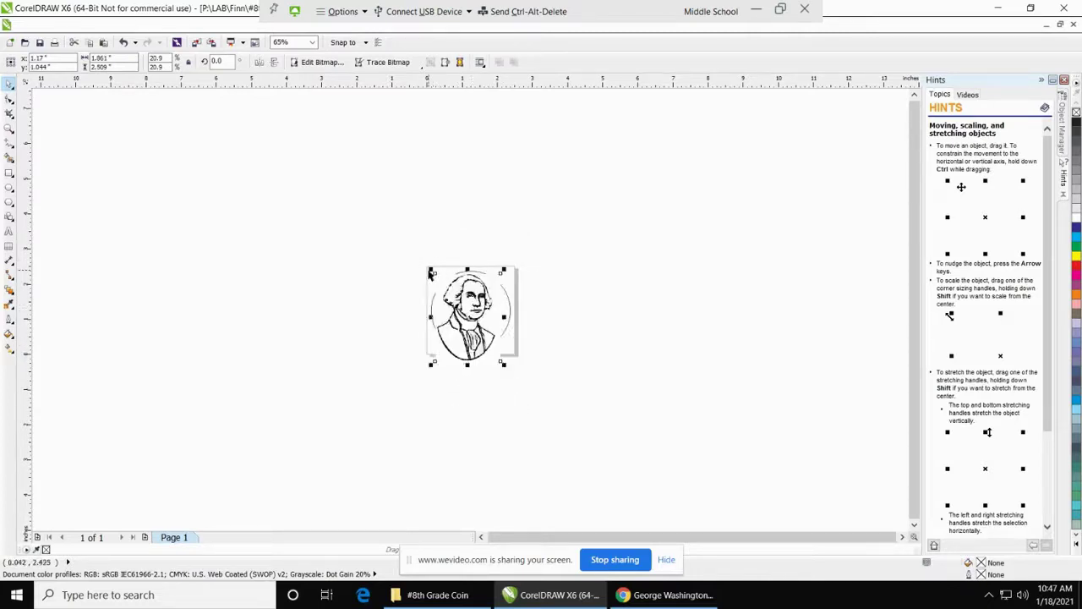
left_click_drag(431, 269, 470, 308)
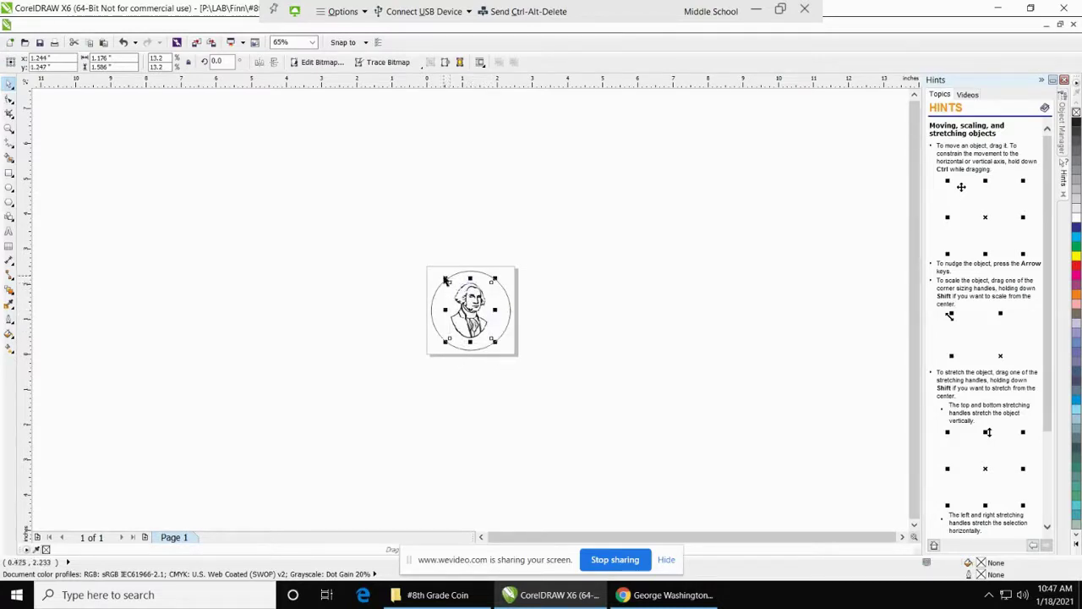
left_click_drag(445, 279, 451, 283)
left_click(472, 307)
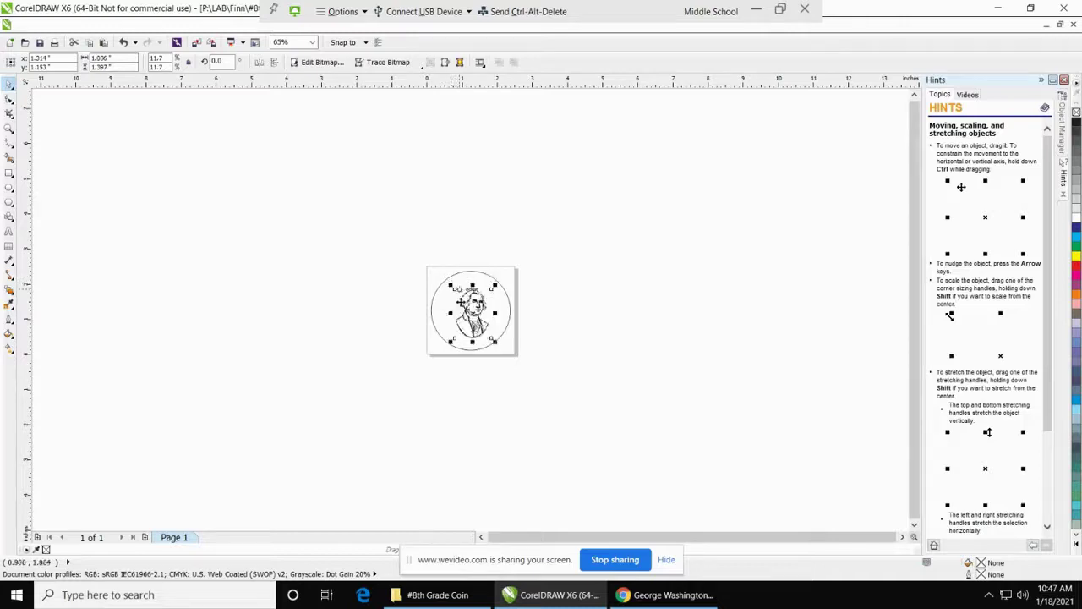
left_click(474, 323)
left_click_drag(475, 324, 473, 321)
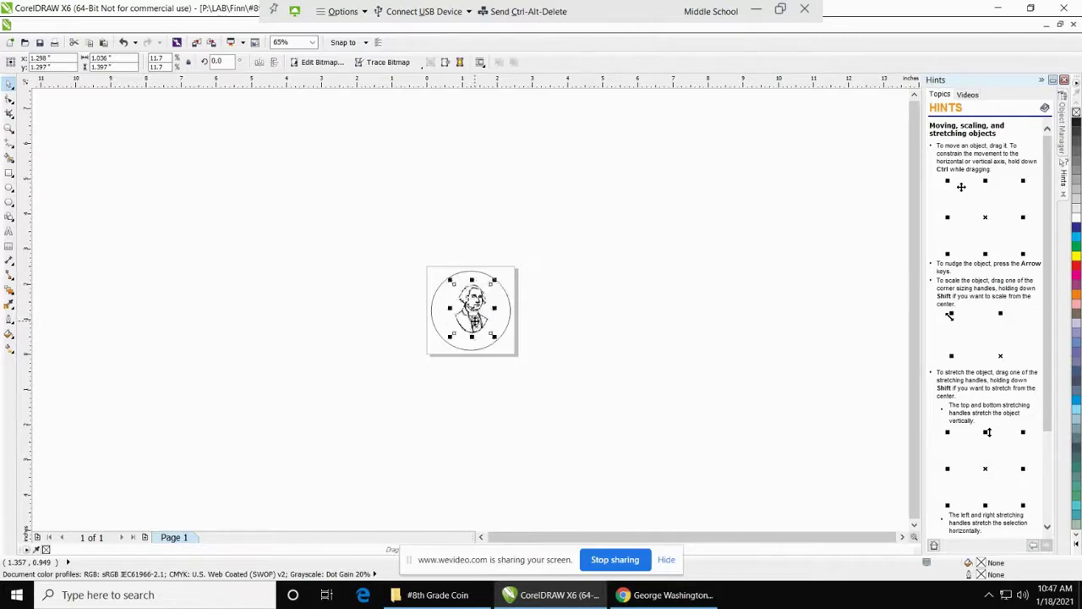
Step: Crop the captioned George Washington image to the portrait alone, cutting off the name and text beneath it
key("shift+F2")
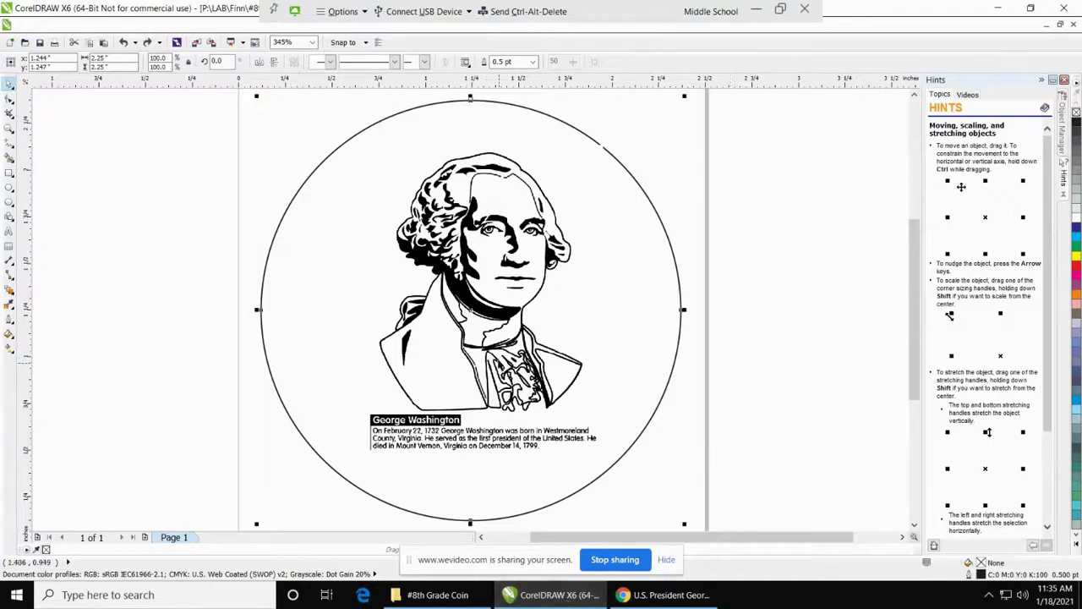
left_click(514, 312)
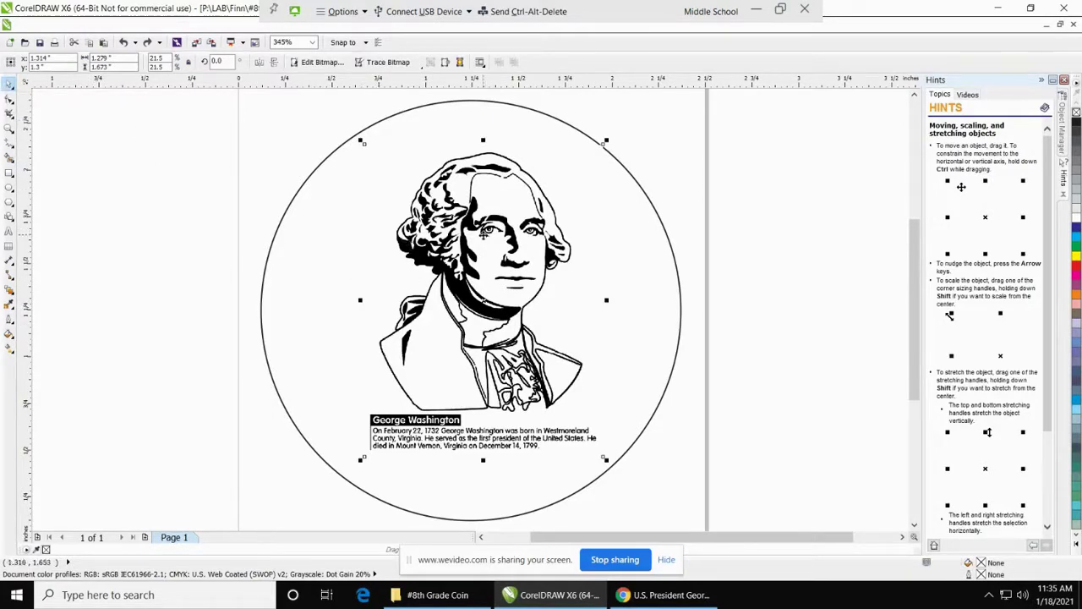
left_click(466, 352)
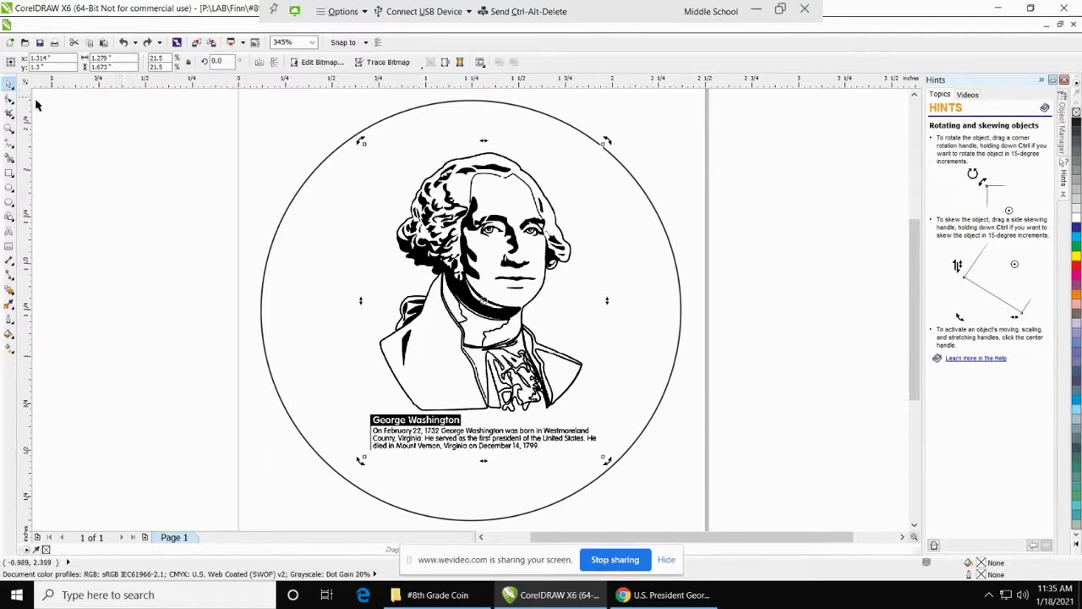
left_click(8, 115)
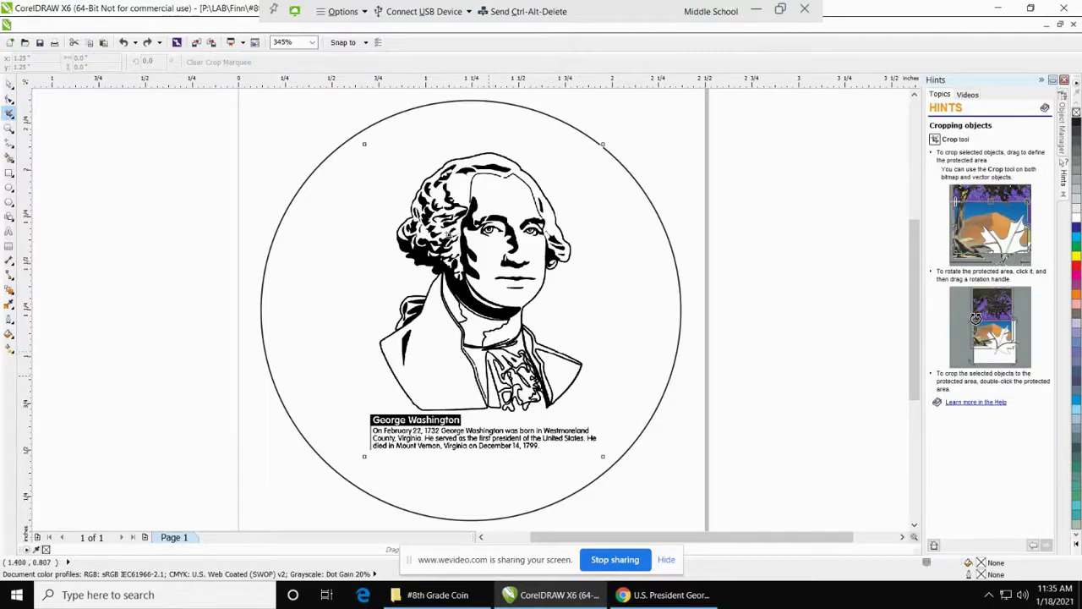
left_click_drag(376, 145, 595, 411)
key("Return")
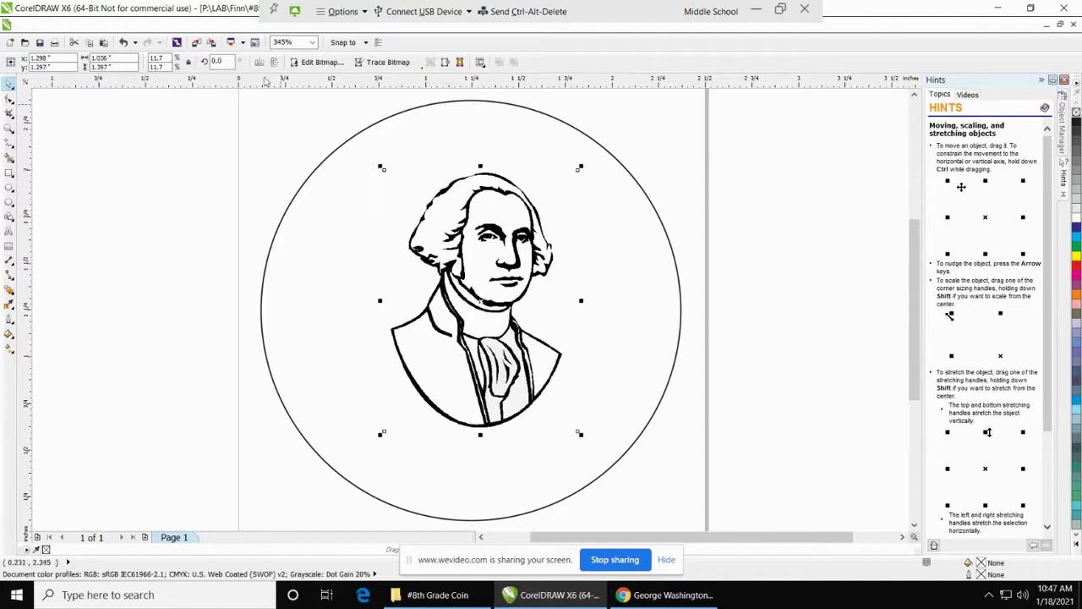
Step: Start an Outline Trace of the portrait as Line art, with the original image deleted
left_click(230, 26)
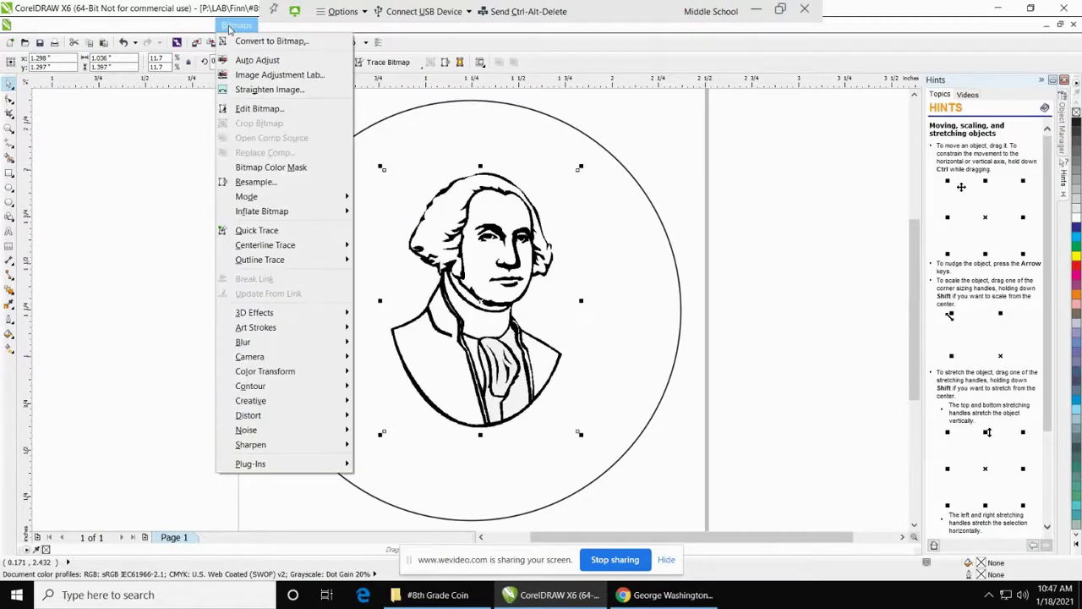
mouse_move(300, 240)
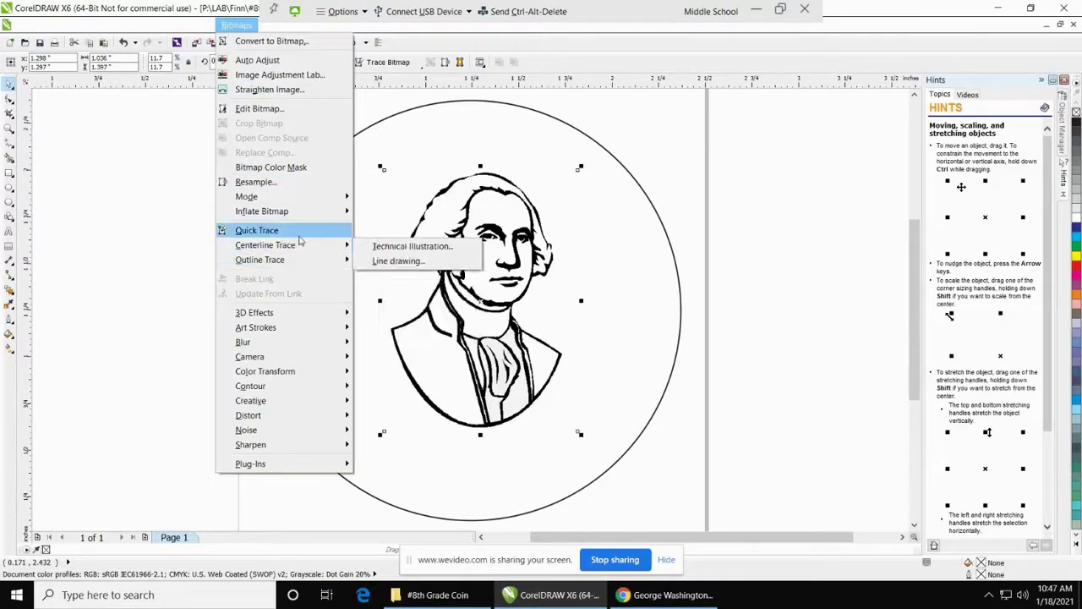
mouse_move(306, 263)
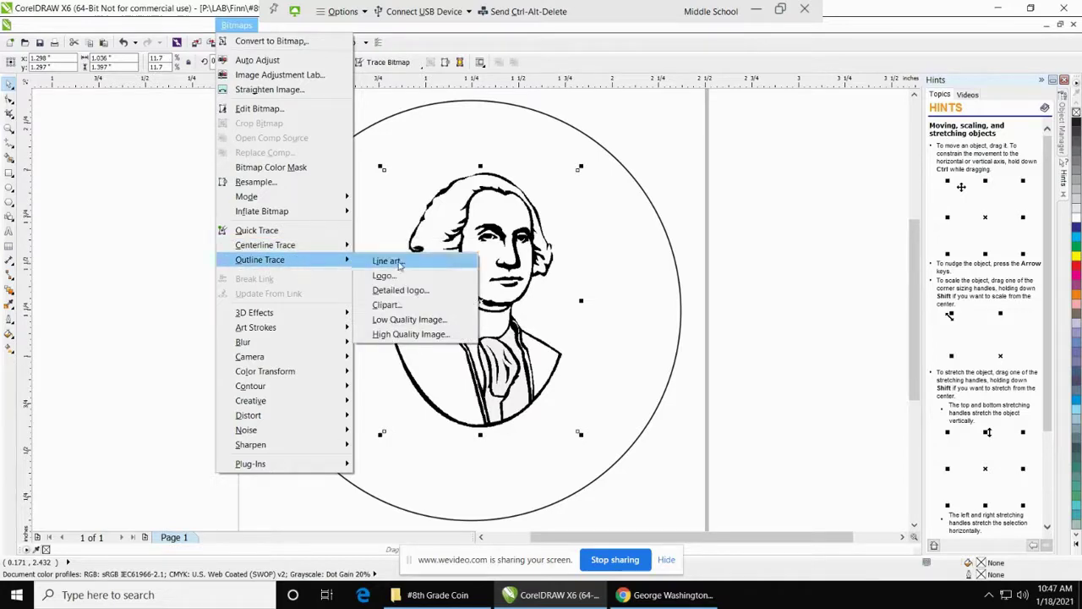
left_click(401, 262)
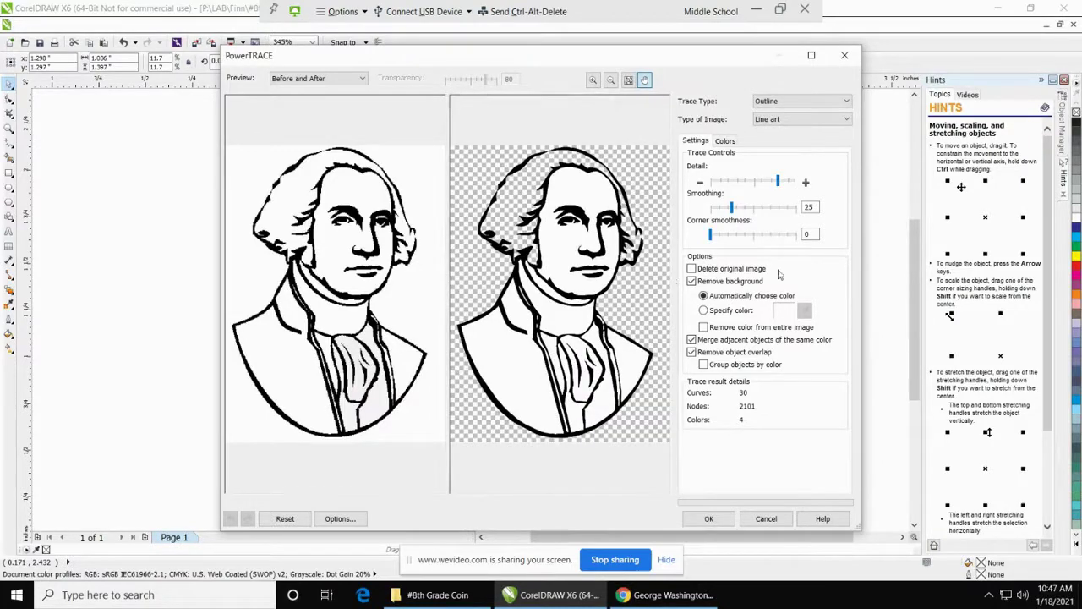
left_click(692, 269)
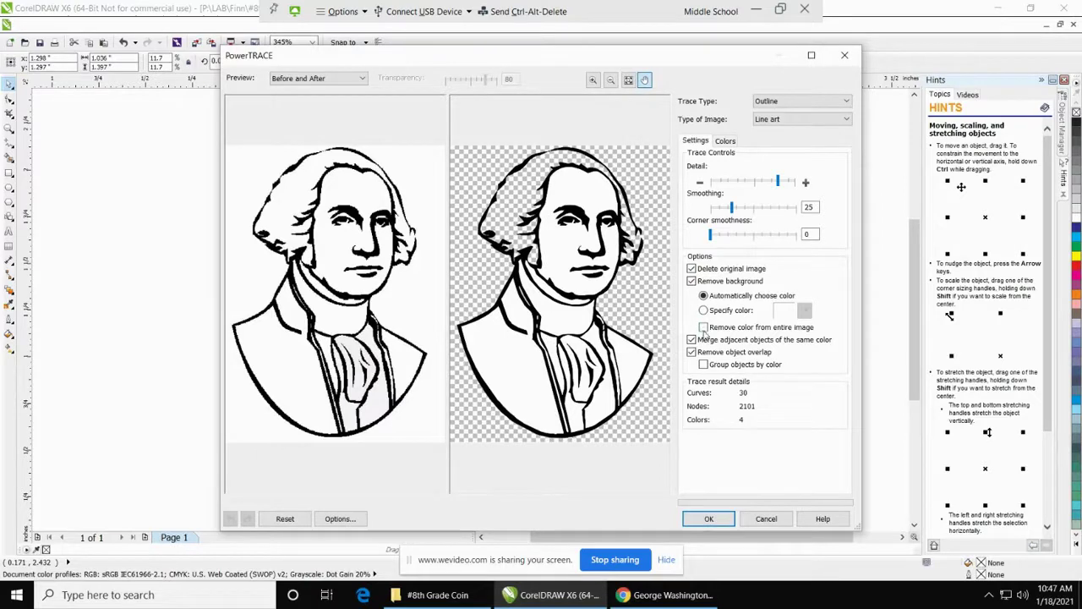
Step: Set the trace's background removal to a specified color and sample the white of the portrait's face, hair and neck
left_click(704, 328)
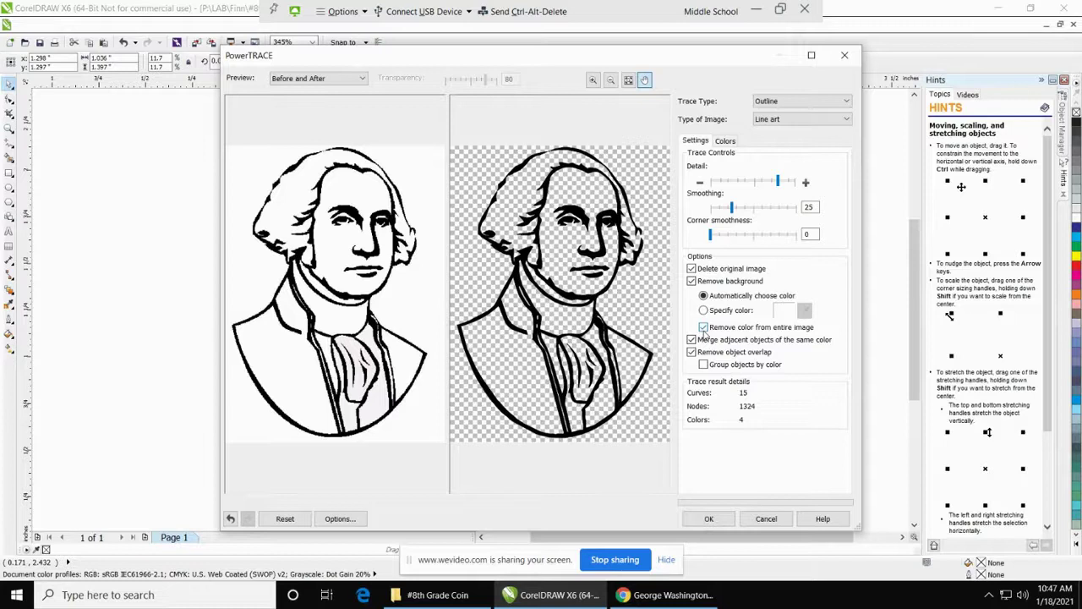
left_click(704, 328)
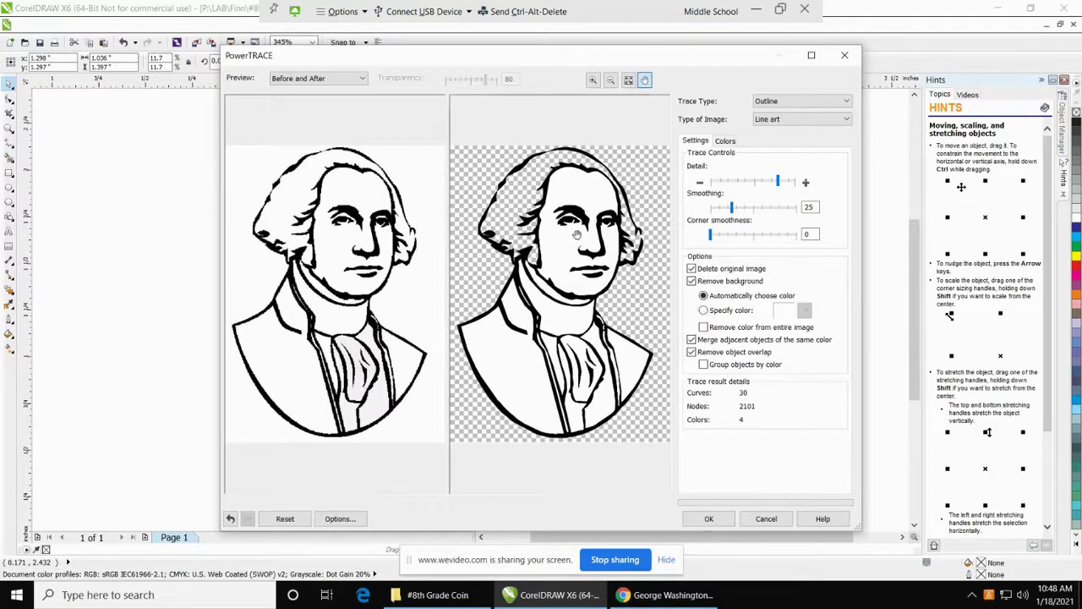
left_click(704, 310)
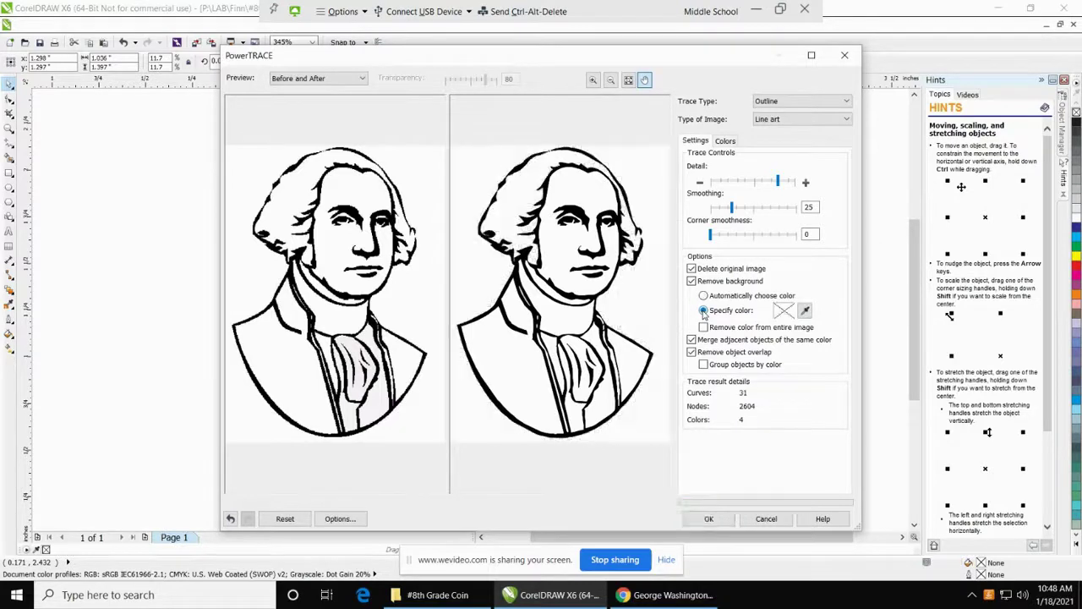
left_click(805, 314)
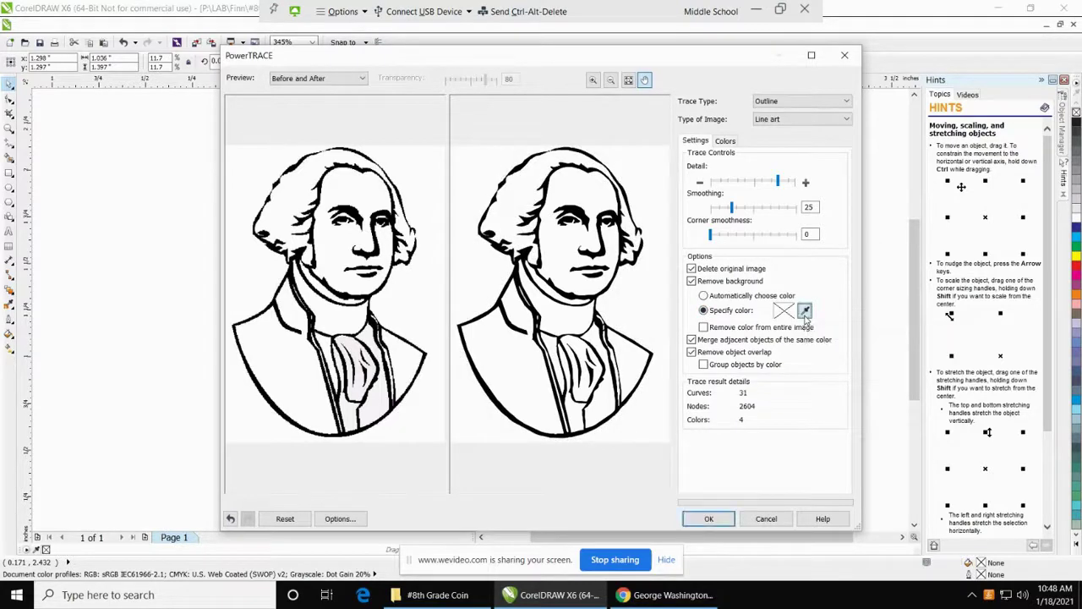
left_click(567, 249)
left_click(535, 169)
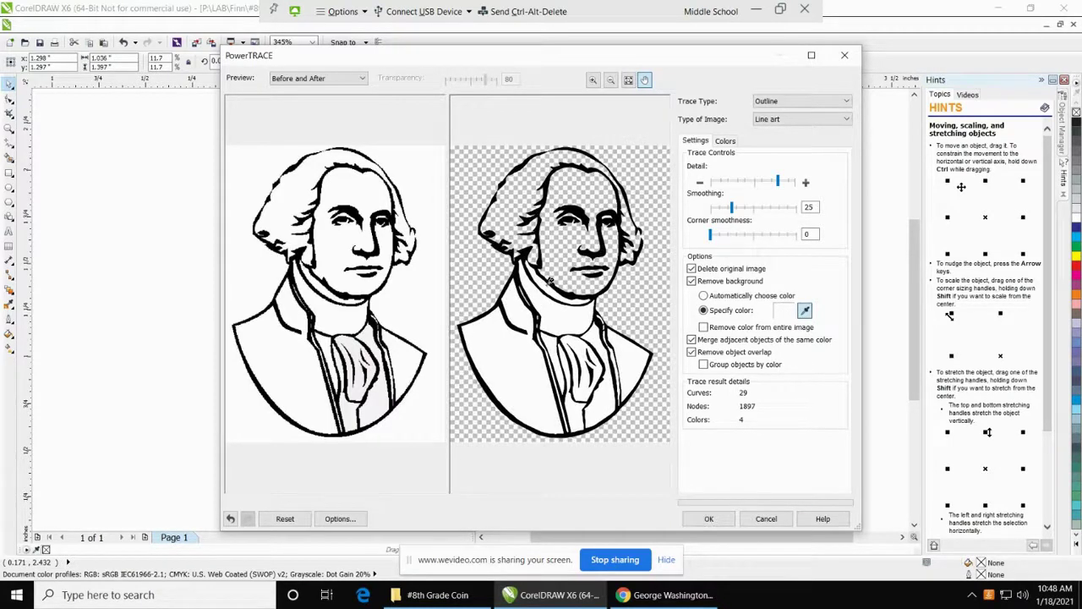
left_click(548, 284)
left_click(555, 325)
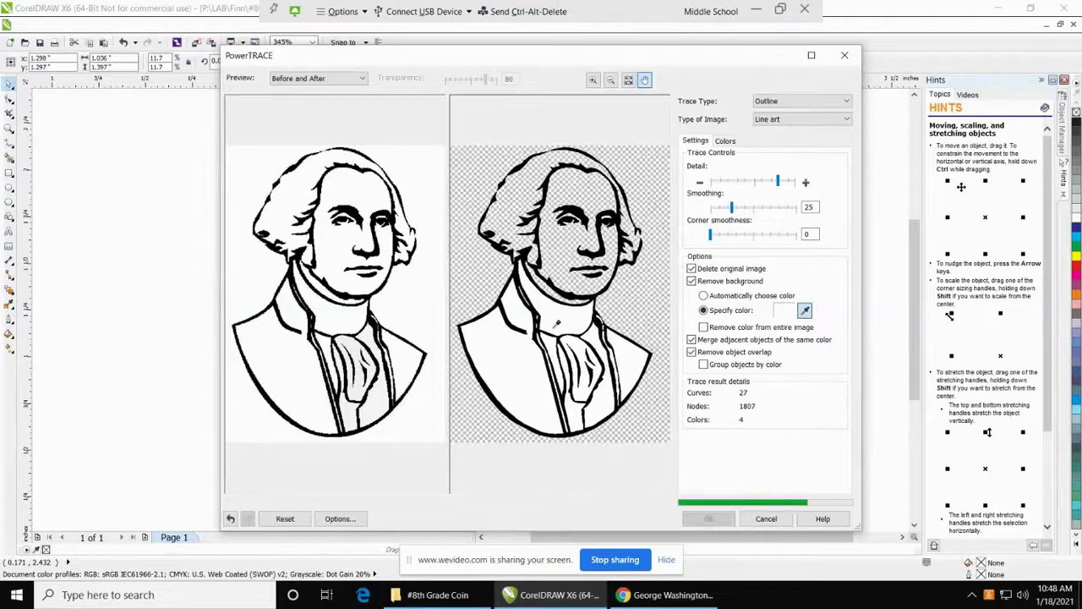
Step: Sample the remaining white areas of the coat, lapels and cravat in the trace preview to remove them as well
left_click(512, 381)
left_click(638, 360)
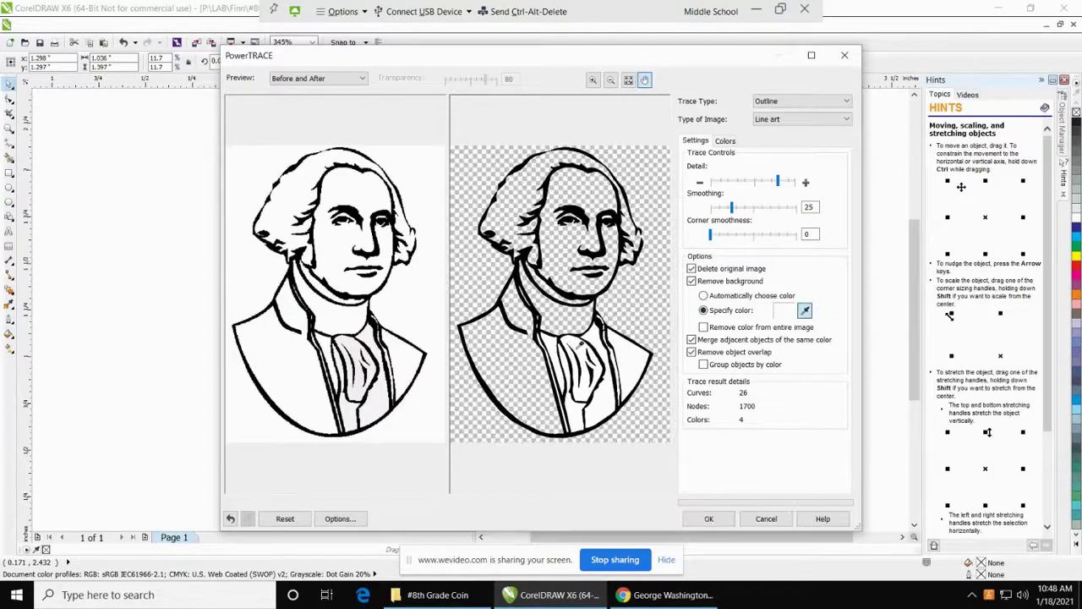
left_click(579, 345)
left_click(598, 332)
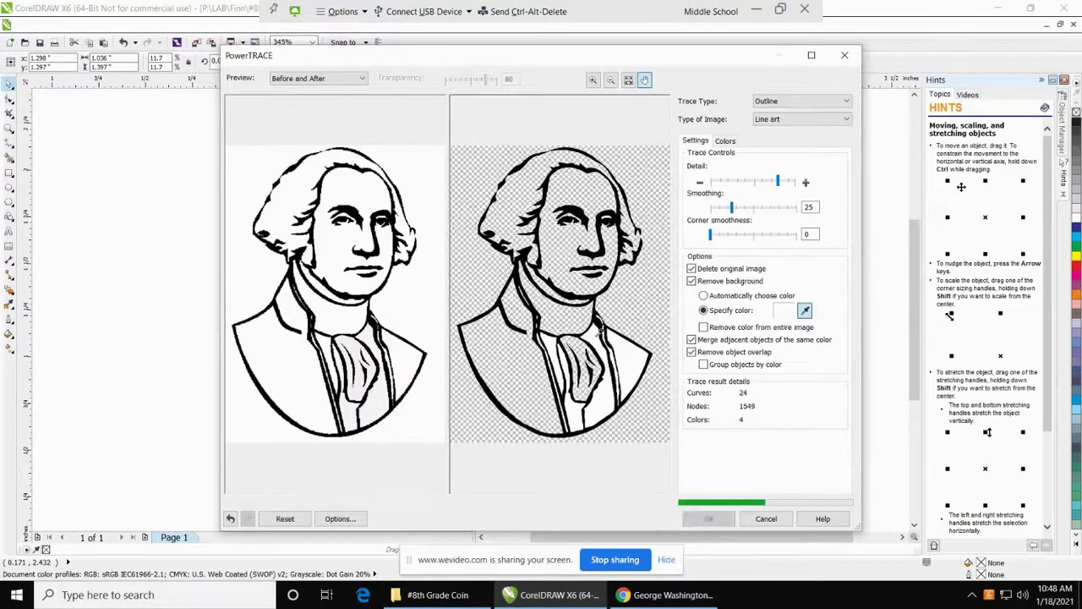
left_click(641, 349)
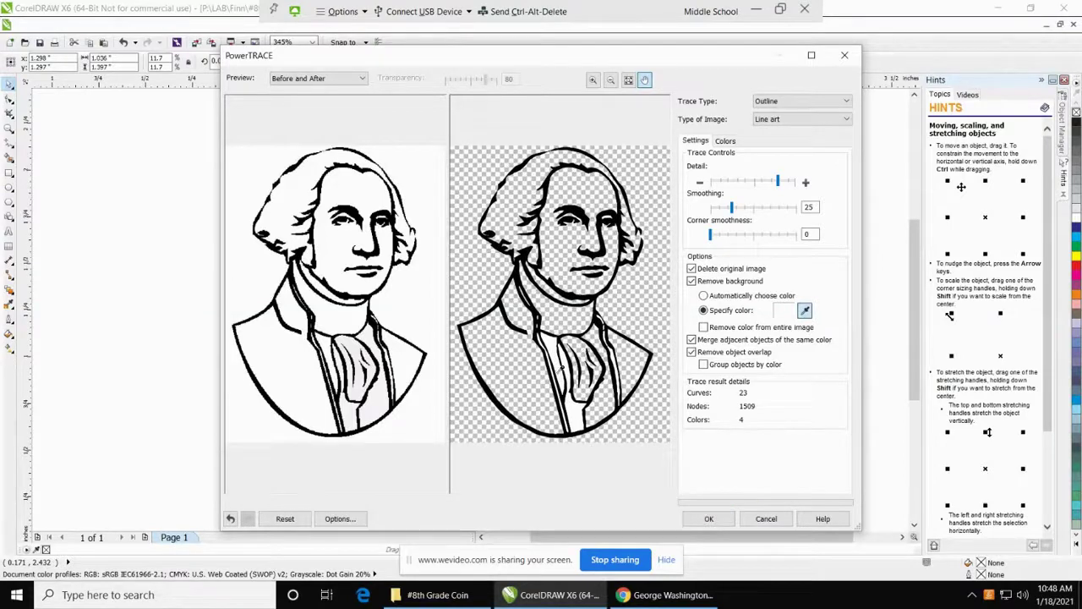
left_click(552, 335)
left_click(581, 412)
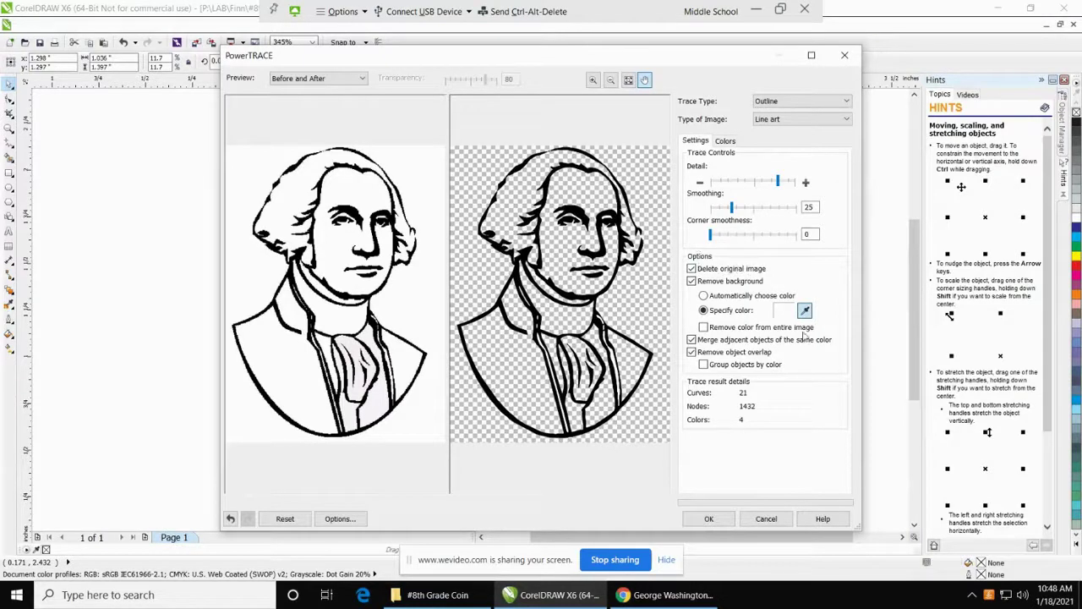
Step: Accept the trace and move the traced portrait to the center of the coin circle
left_click(715, 517)
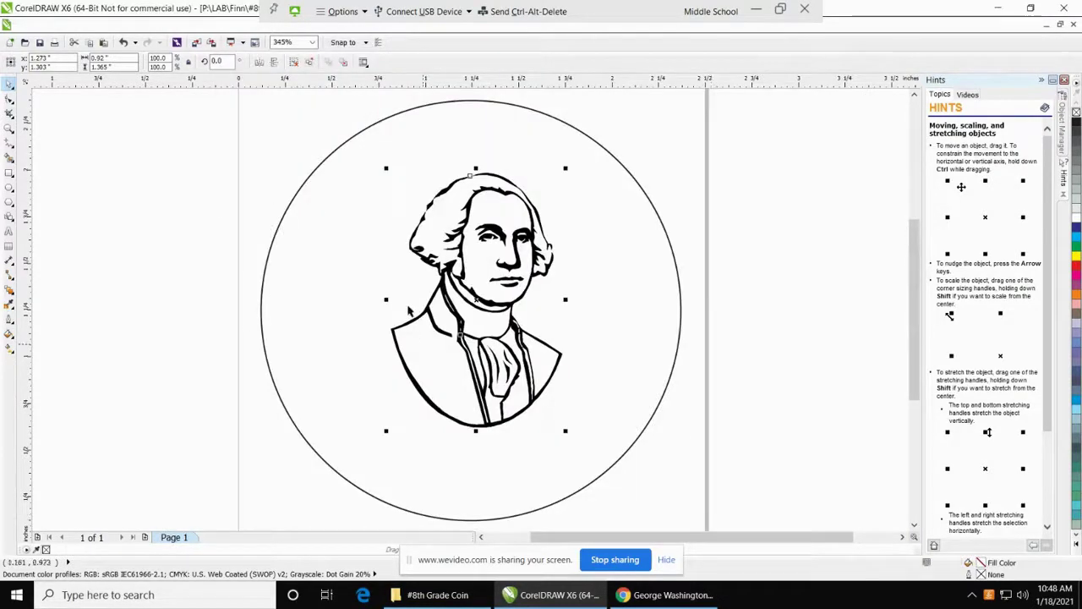
mouse_move(453, 287)
left_mouse_down()
mouse_move(401, 279)
mouse_move(477, 355)
mouse_move(423, 279)
mouse_move(313, 381)
mouse_move(458, 353)
mouse_move(321, 313)
mouse_move(384, 347)
mouse_move(423, 263)
mouse_move(414, 245)
mouse_move(474, 296)
mouse_move(469, 289)
mouse_move(463, 305)
left_mouse_up()
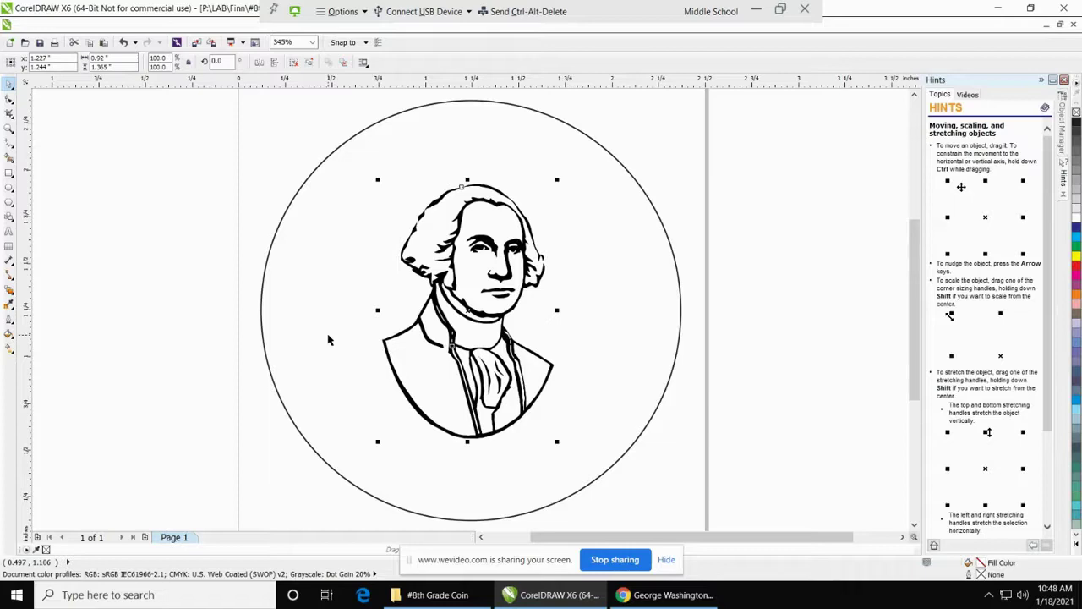
Step: Add the artistic text "Your Name" in Arial 24 pt outside the coin's upper left
left_click(7, 232)
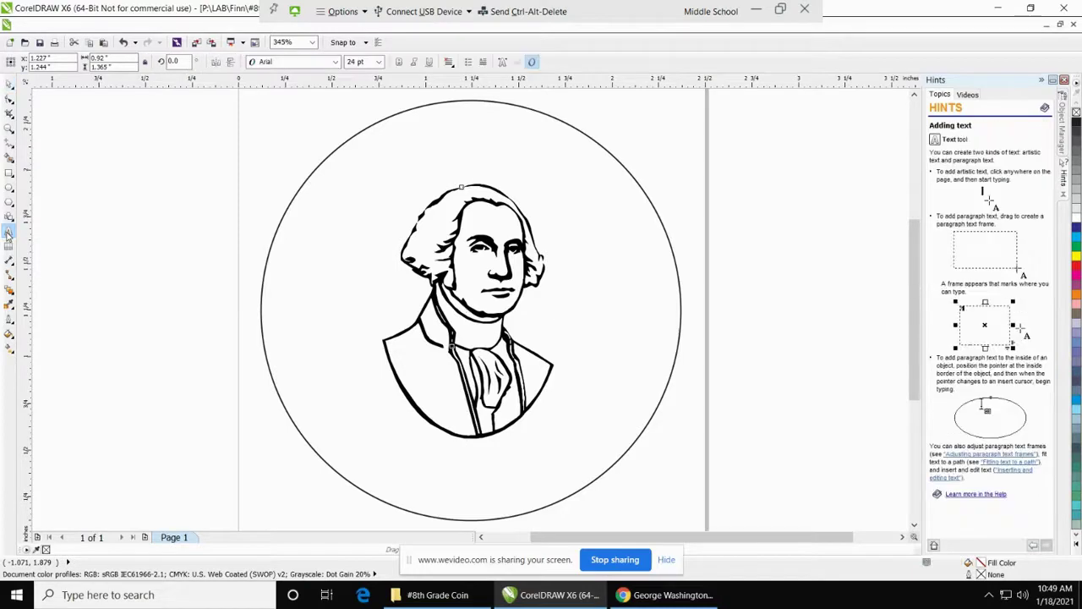
left_click(113, 200)
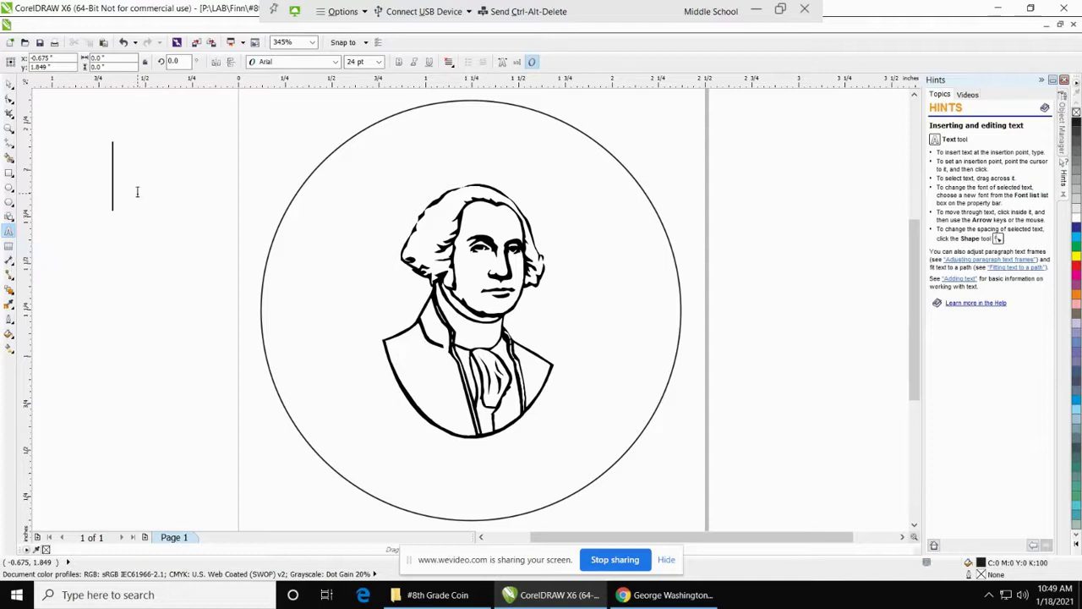
type("Your Name")
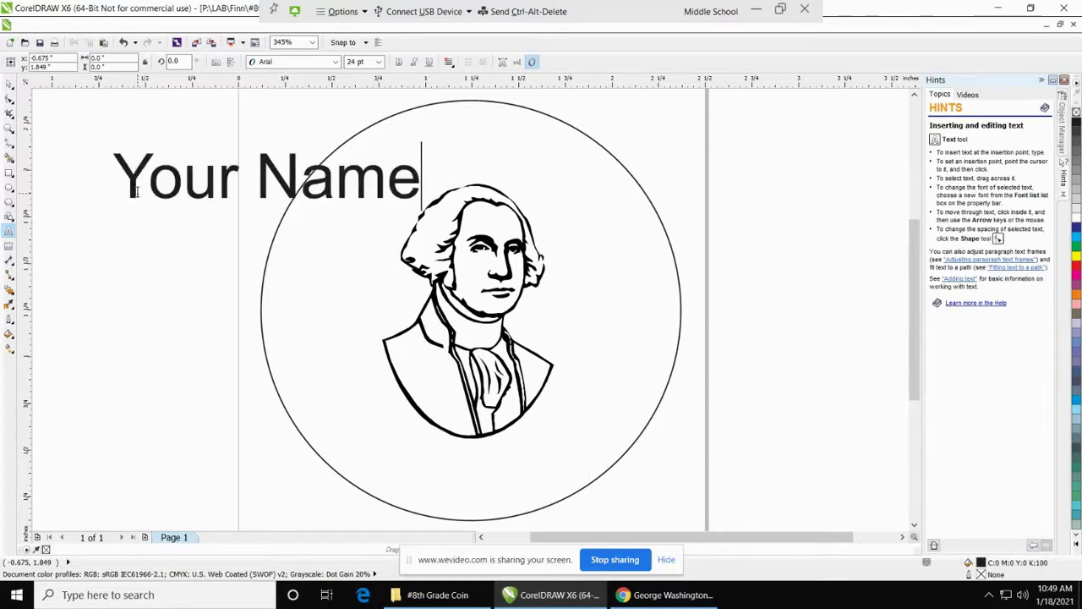
left_click(123, 235)
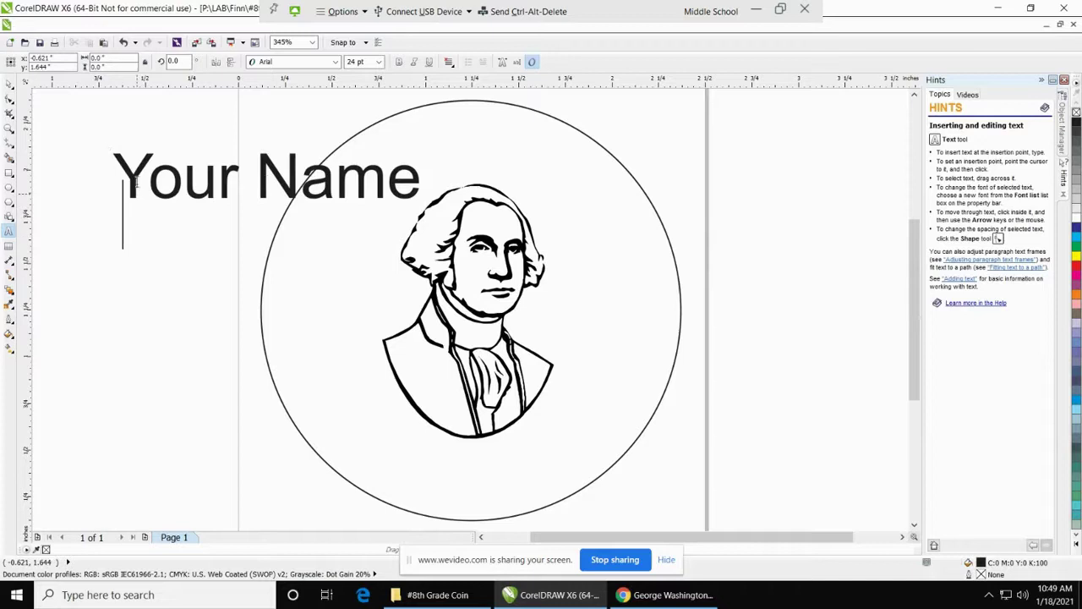
left_click(137, 174)
Step: Shrink the "Your Name" text to about 0.35 by 0.05 inches and place it inside the coin, left of the portrait's neck
left_click(8, 83)
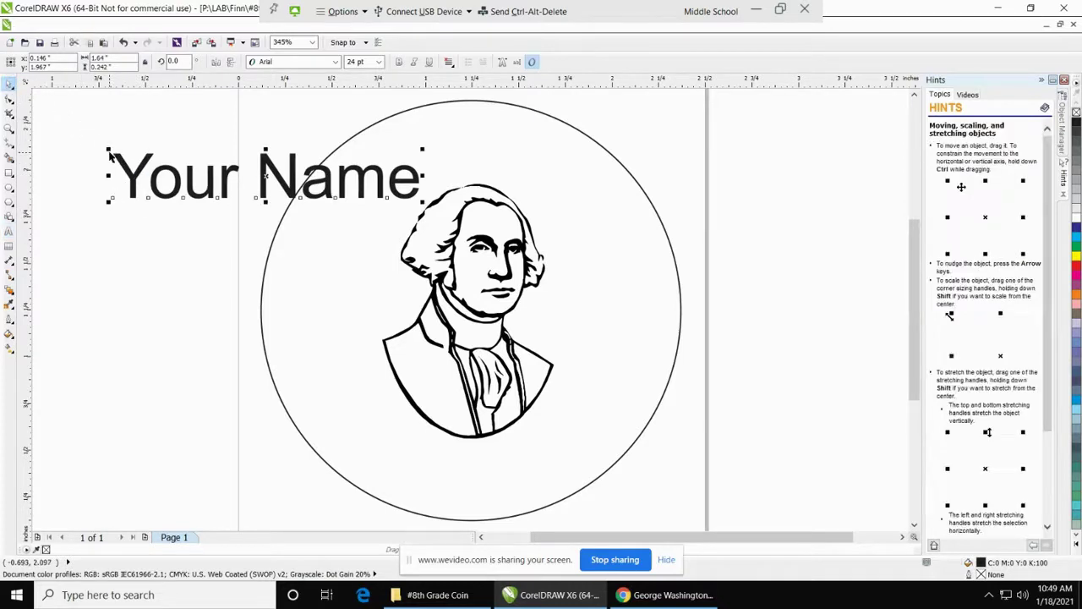
left_click_drag(108, 148, 189, 183)
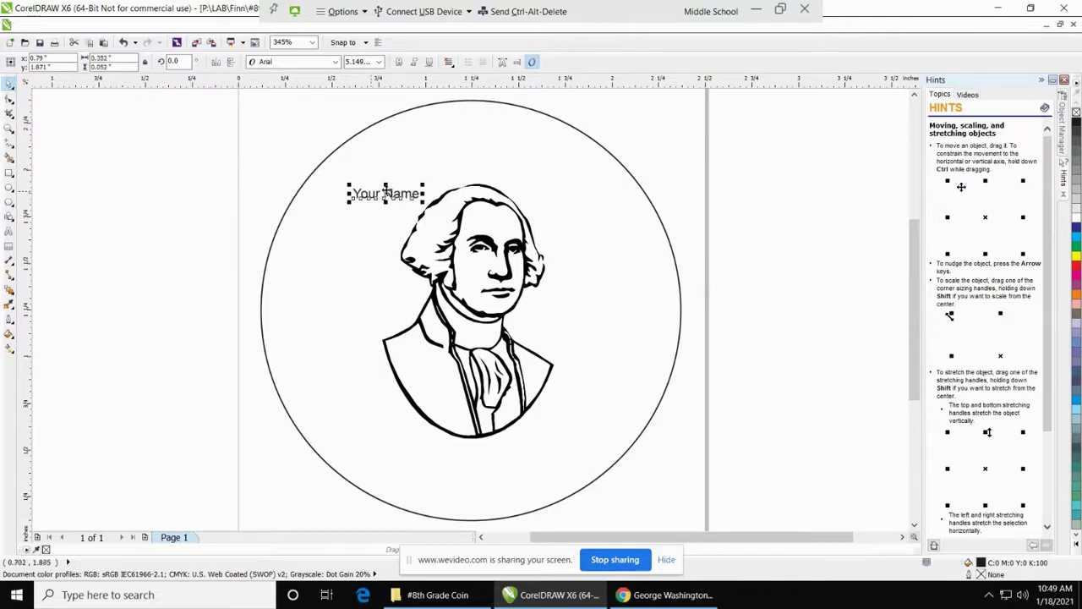
left_click_drag(389, 193, 338, 317)
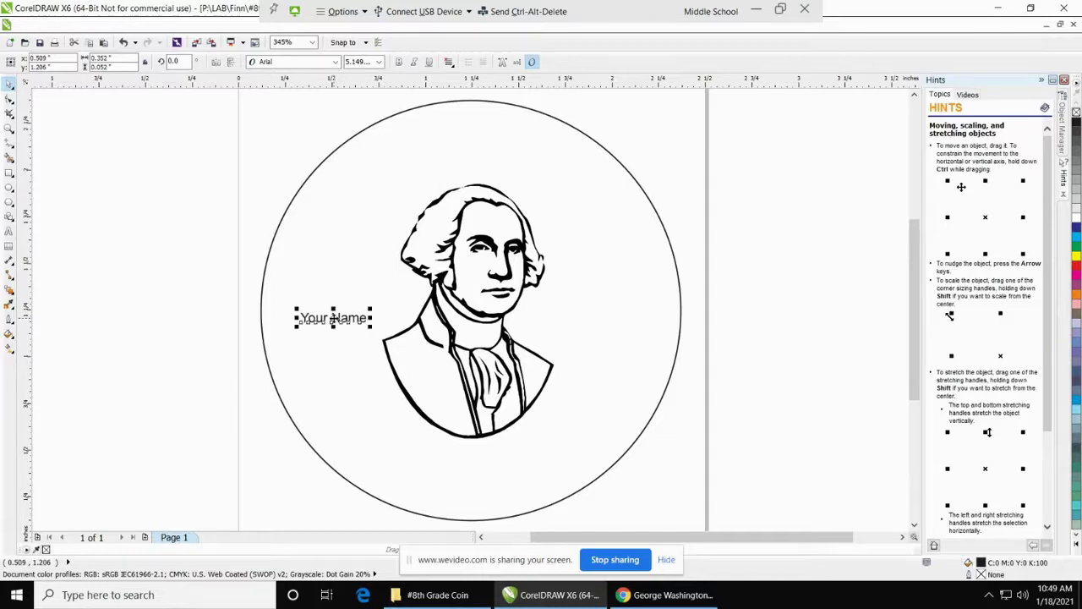
Step: Add the artistic text "George Washington" in Arial 24 pt near the top of the coin
left_click(9, 231)
left_click(80, 174)
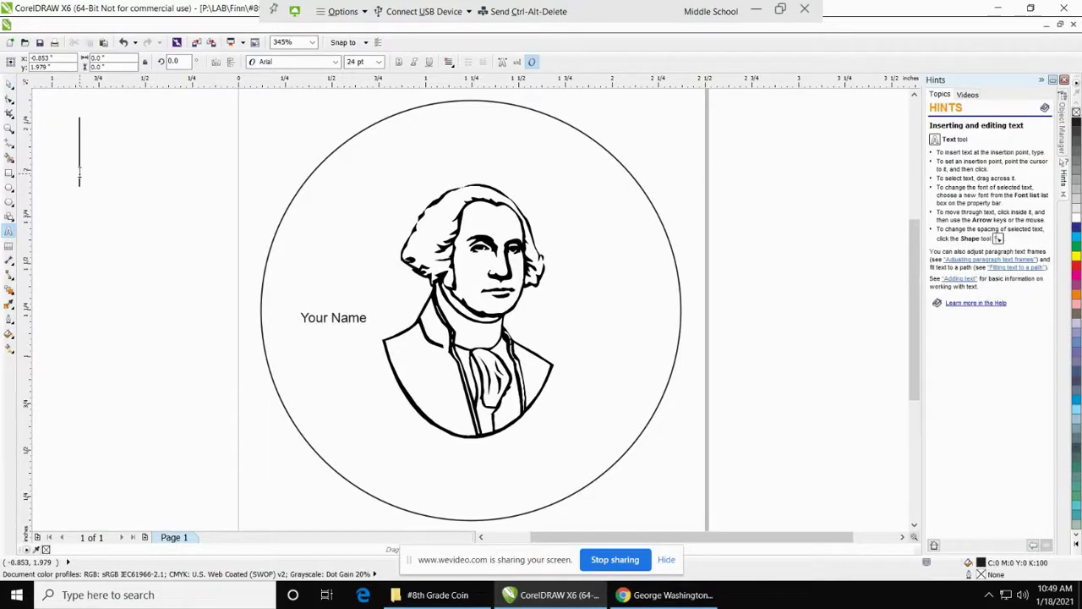
type("George")
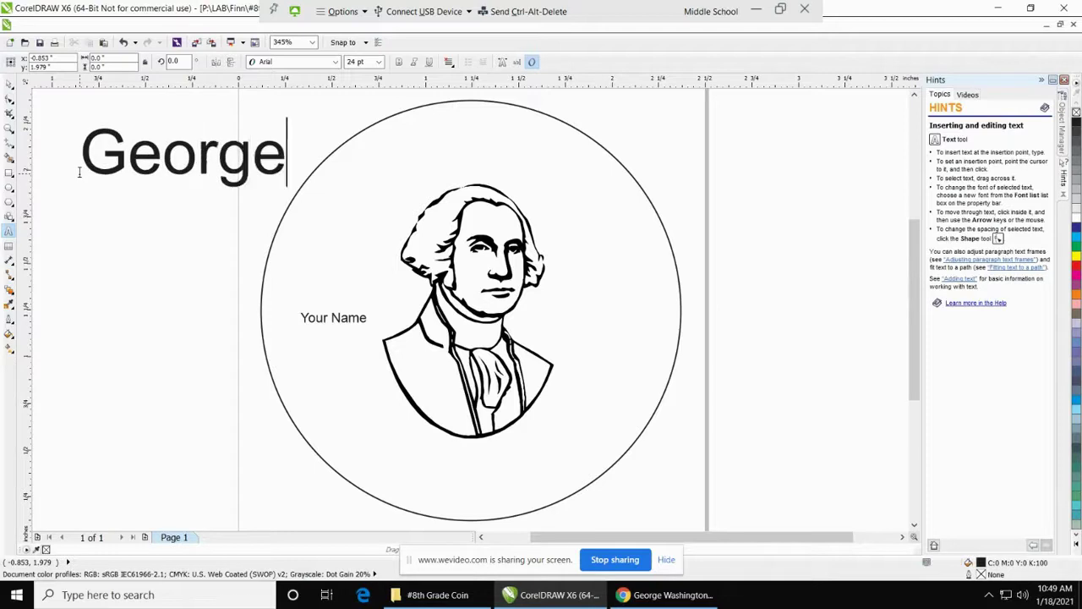
type(" Washington")
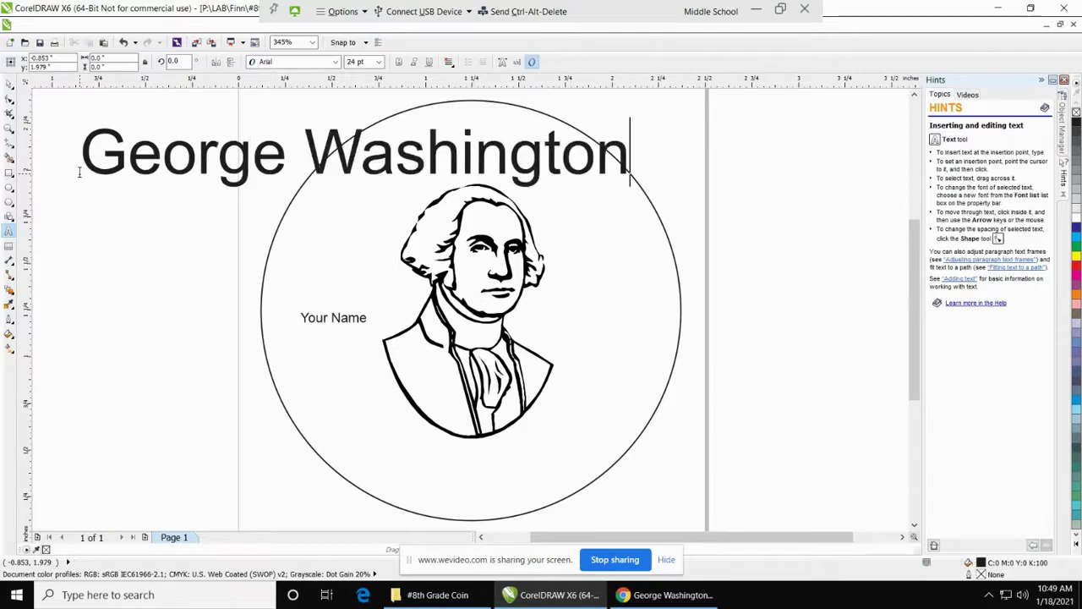
left_click(143, 251)
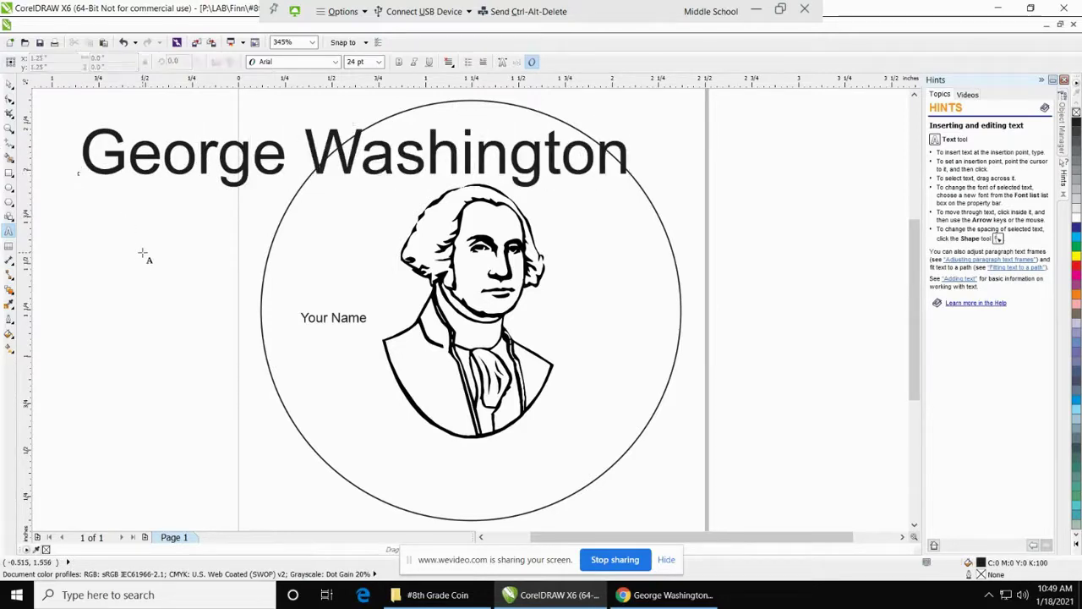
Step: Fit the "George Washington" text to the coin circle, arching inside its upper edge at a distance of about -0.243 inches
left_click(9, 84)
left_click_drag(203, 159, 275, 434)
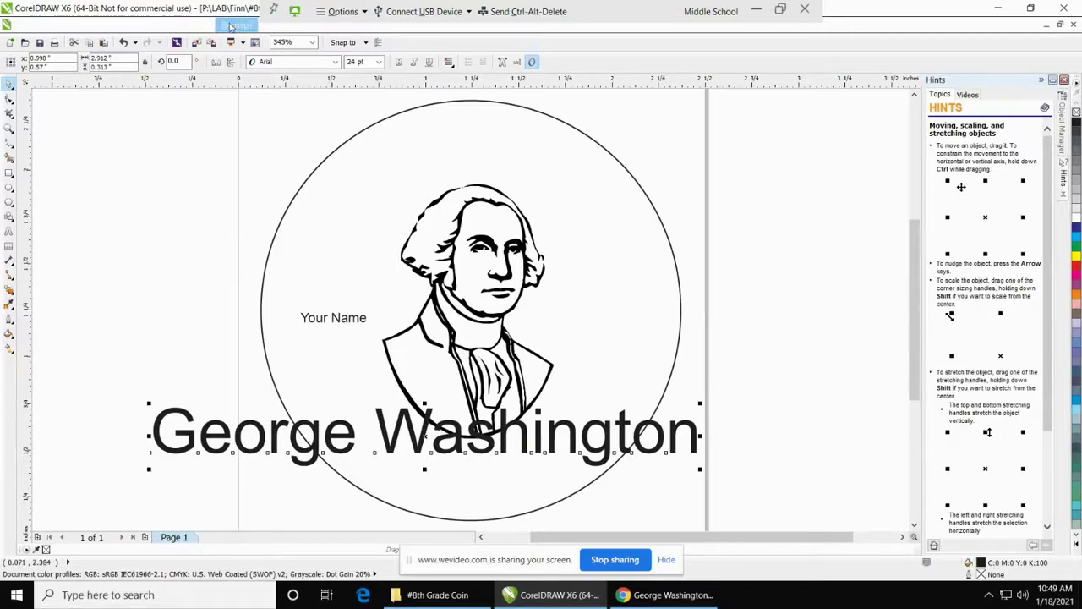
left_click(293, 28)
mouse_move(270, 29)
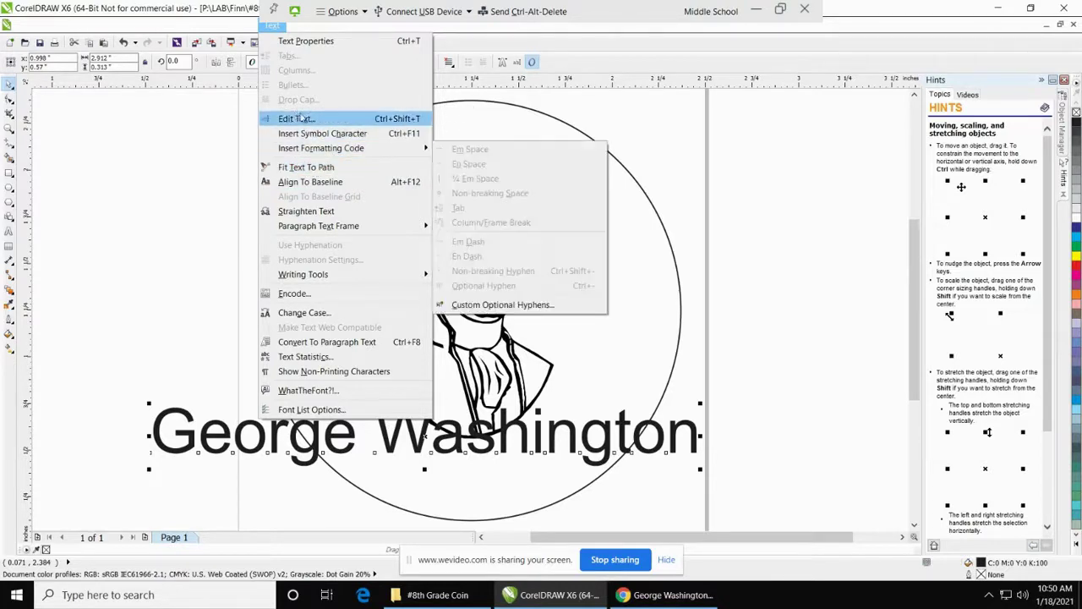
left_click(291, 167)
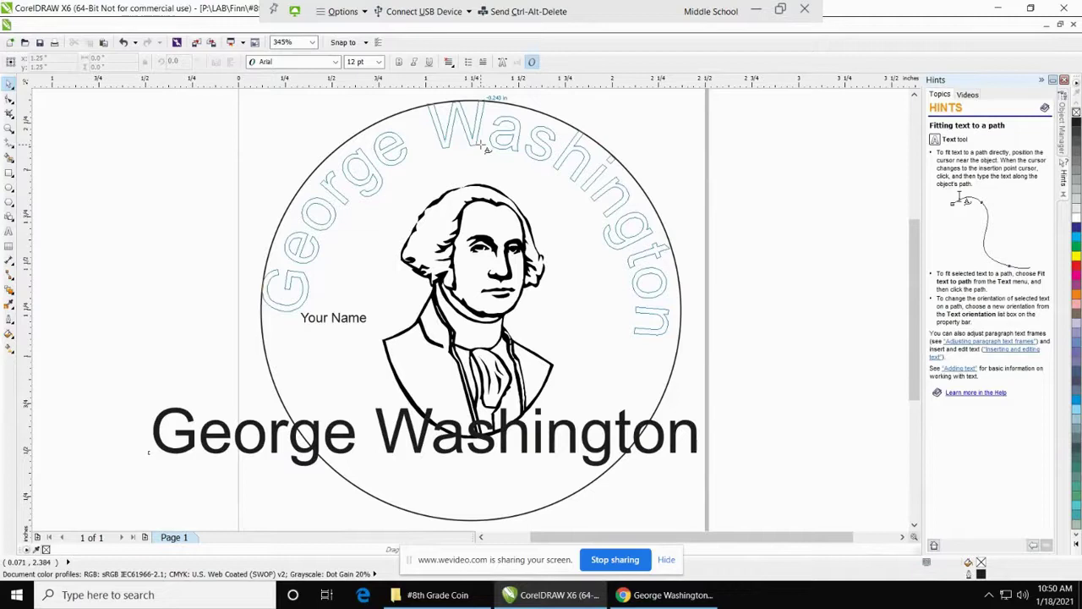
left_click(483, 148)
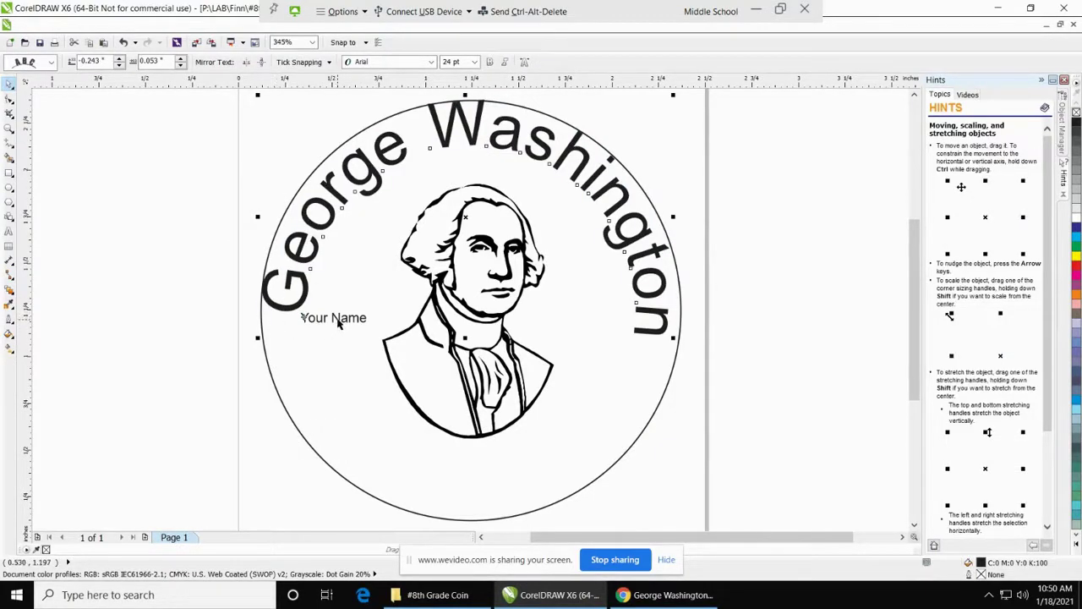
Step: Add the text "1776" in Arial 24 pt and place it centered beneath the portrait inside the coin
left_click(9, 231)
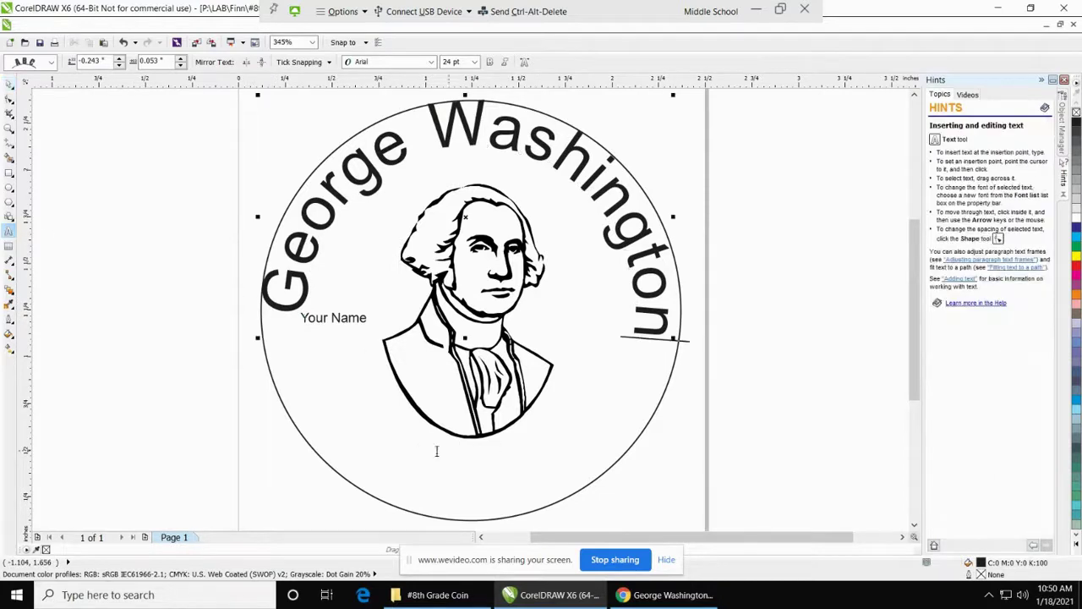
left_click(91, 345)
type("1")
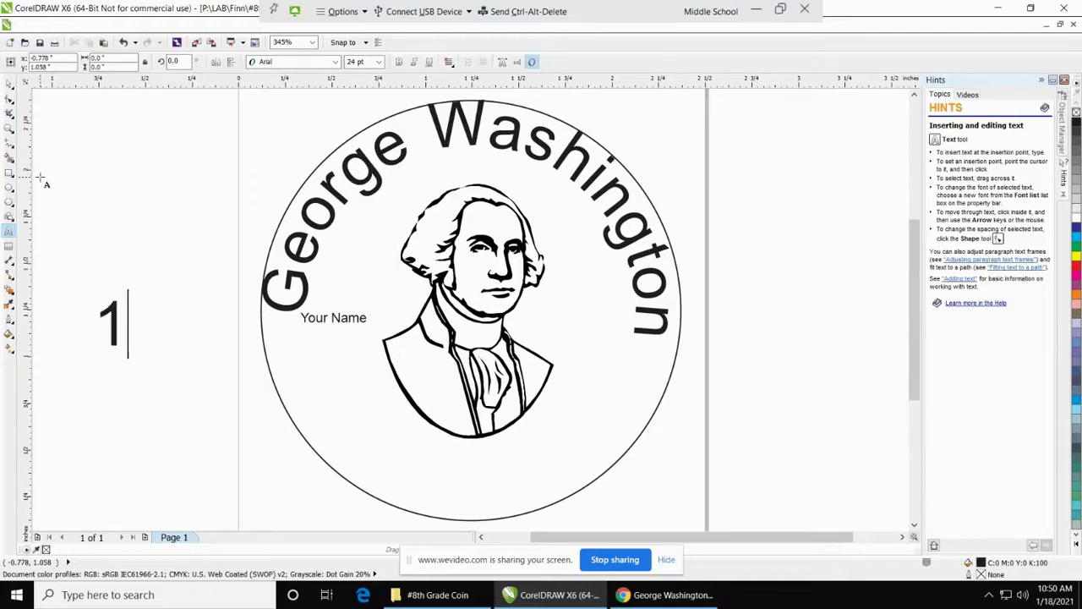
type("776")
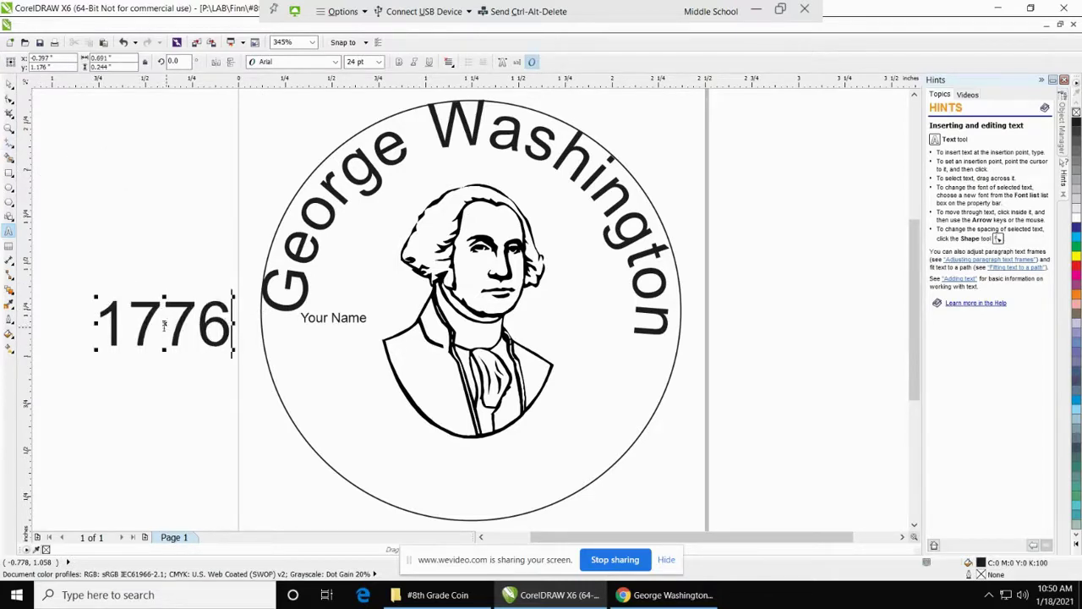
left_click(9, 87)
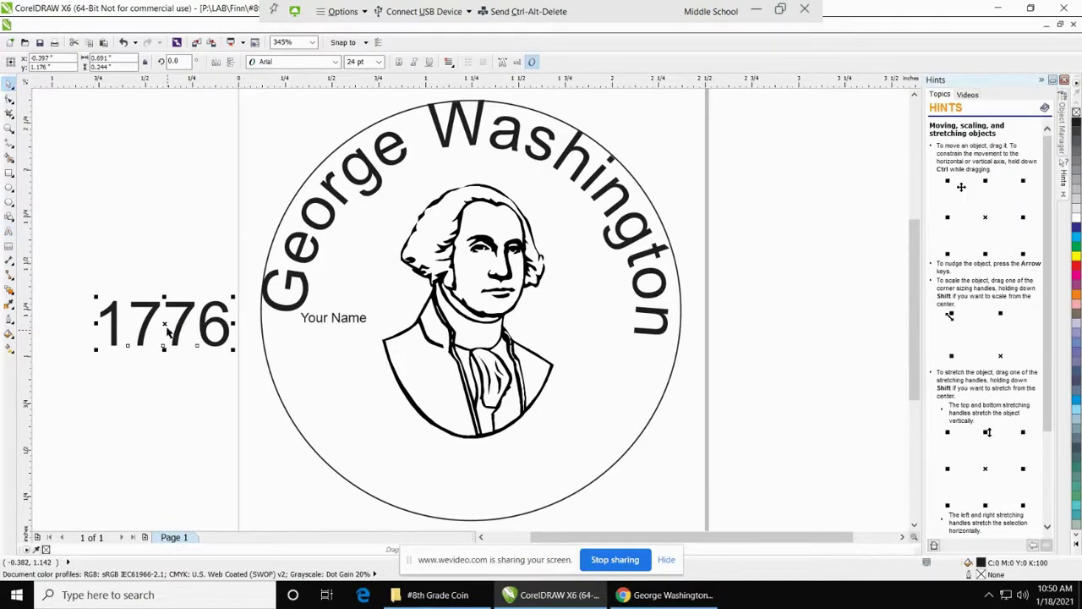
left_click_drag(167, 333, 466, 471)
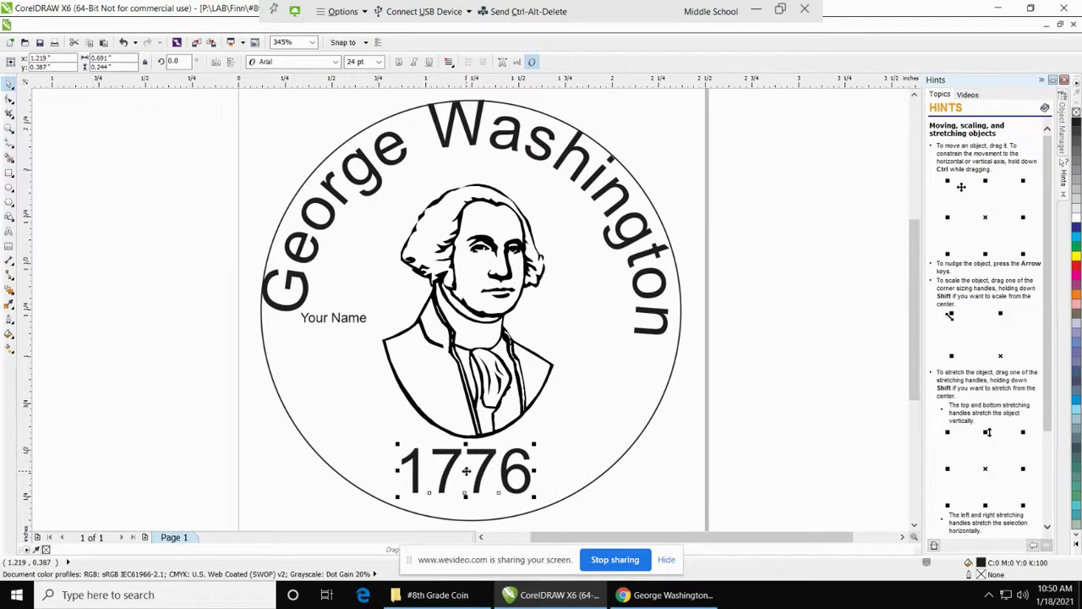
Step: Save the coin drawing under its existing file name
left_click(25, 24)
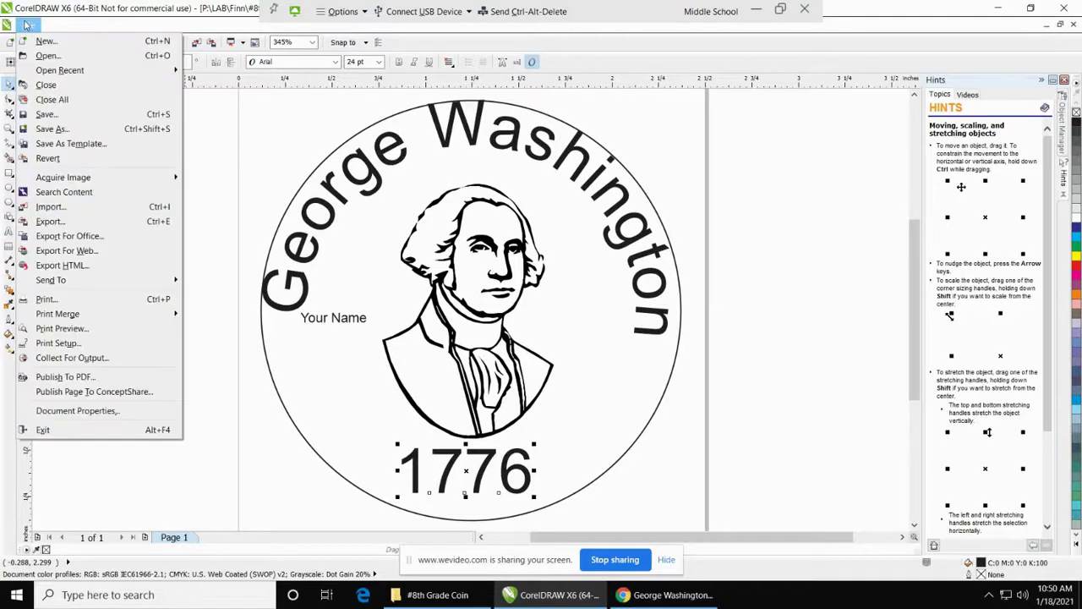
left_click(51, 116)
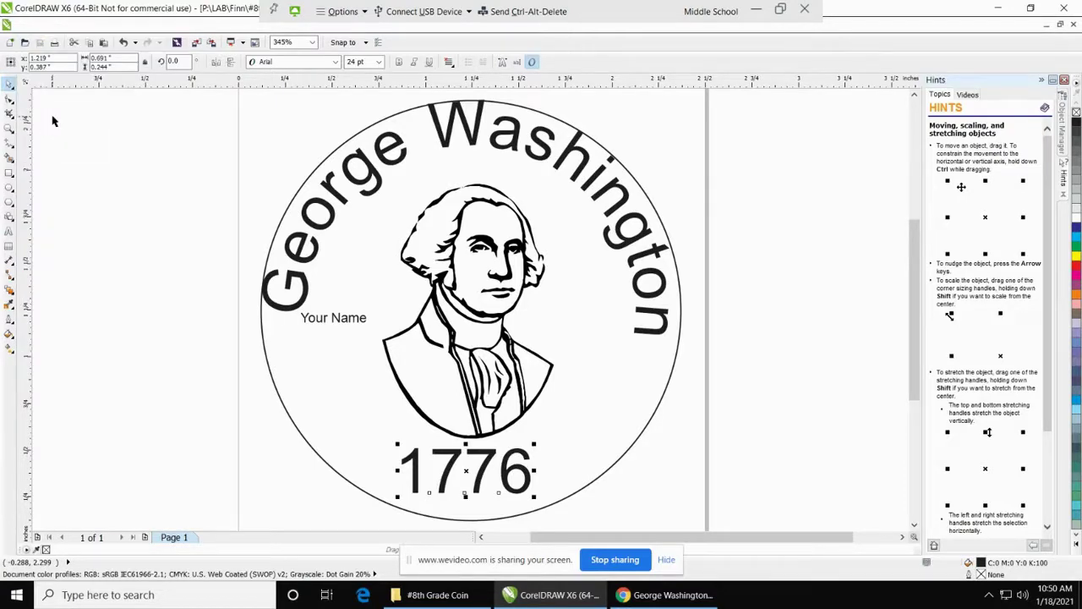
left_click(28, 25)
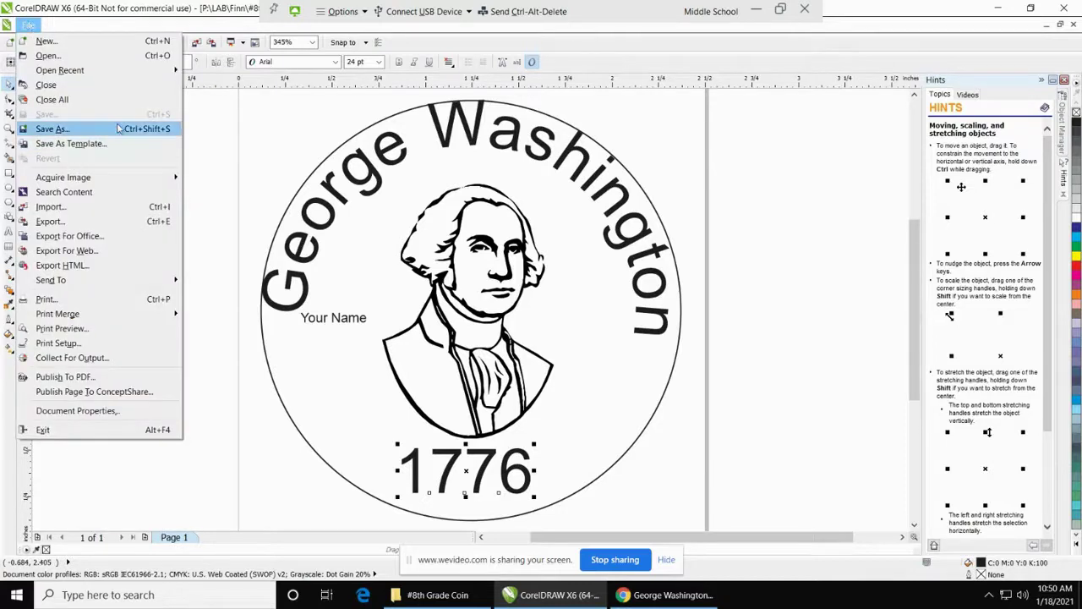
Step: Save the drawing as IF-front in CDR format in the pd2 folder, replacing the existing file
left_click(82, 133)
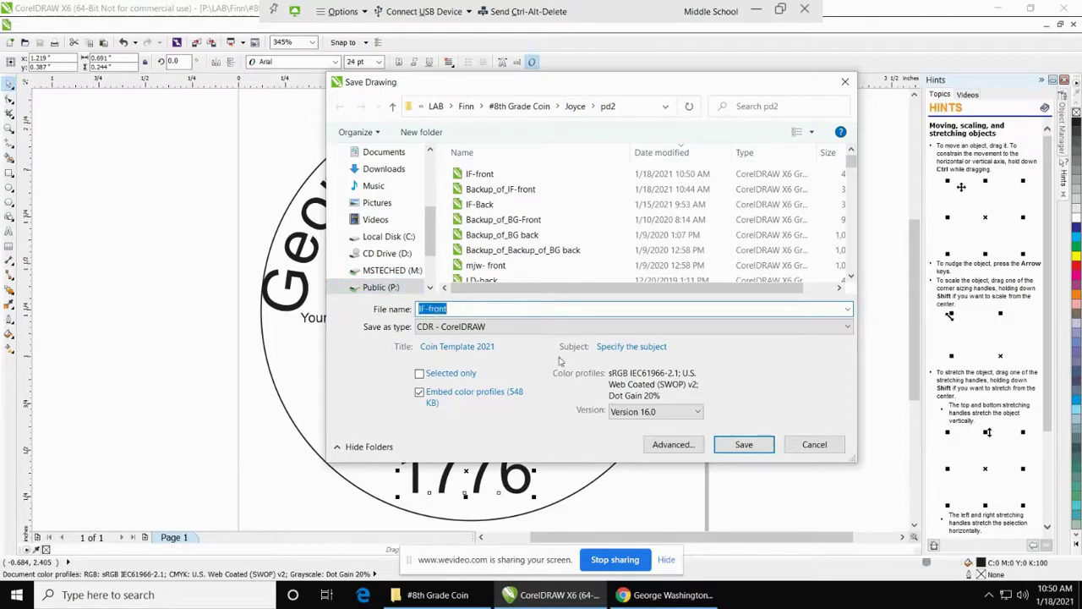
left_click(744, 446)
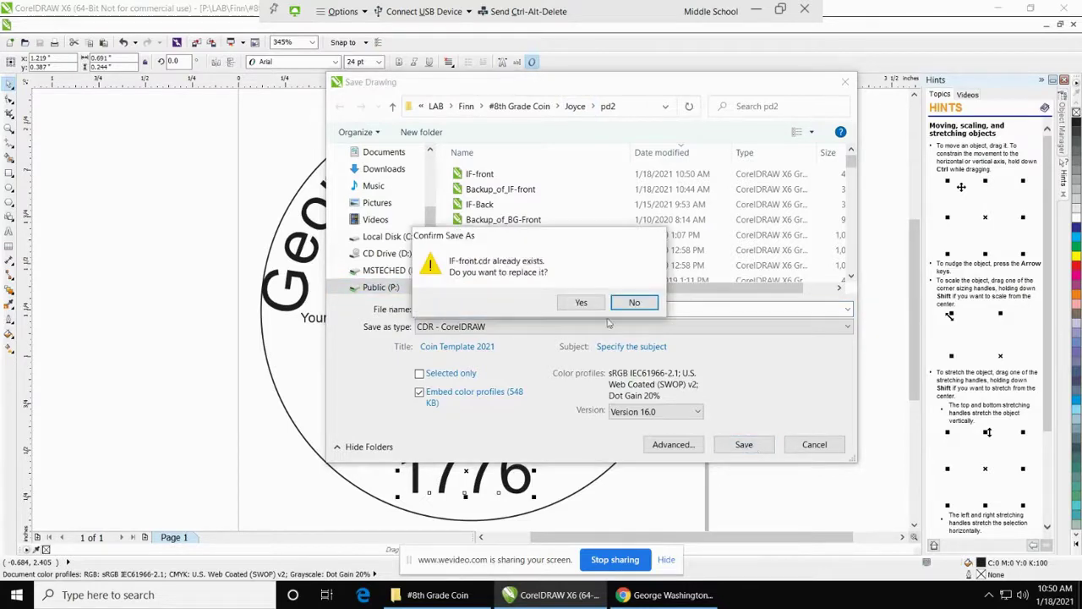
left_click(581, 303)
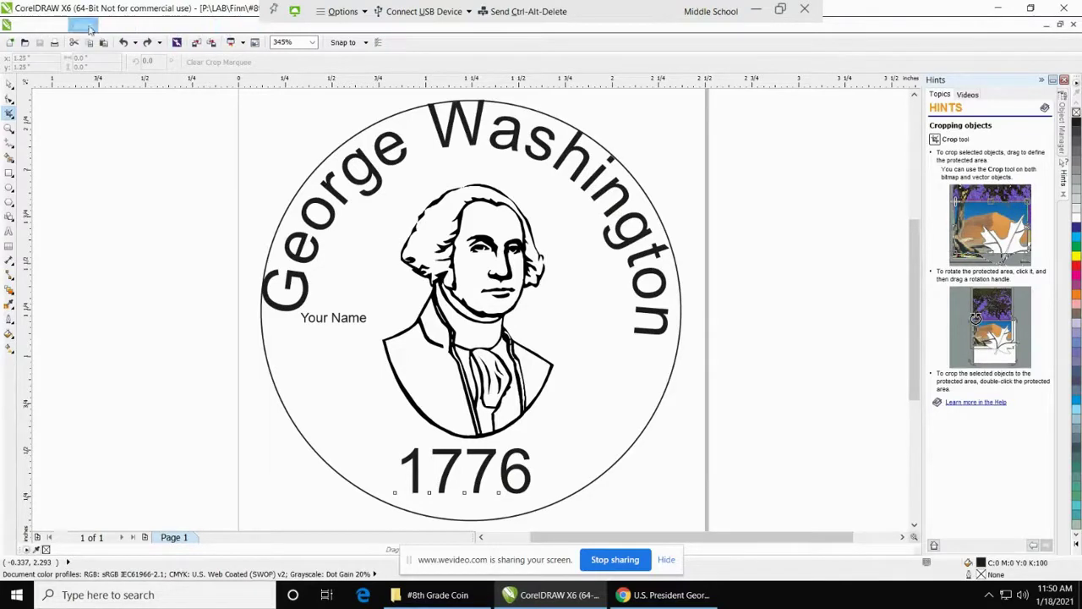
Step: Open the print settings for the coin drawing and choose MS Laser Engraver - MINI 18 as the printer
left_click(27, 26)
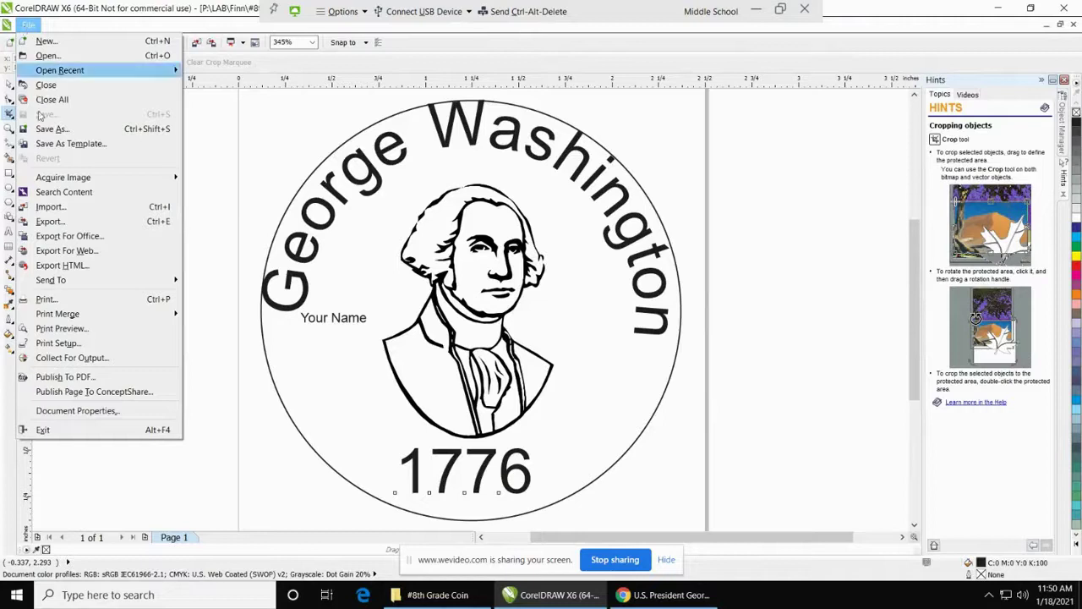
left_click(44, 299)
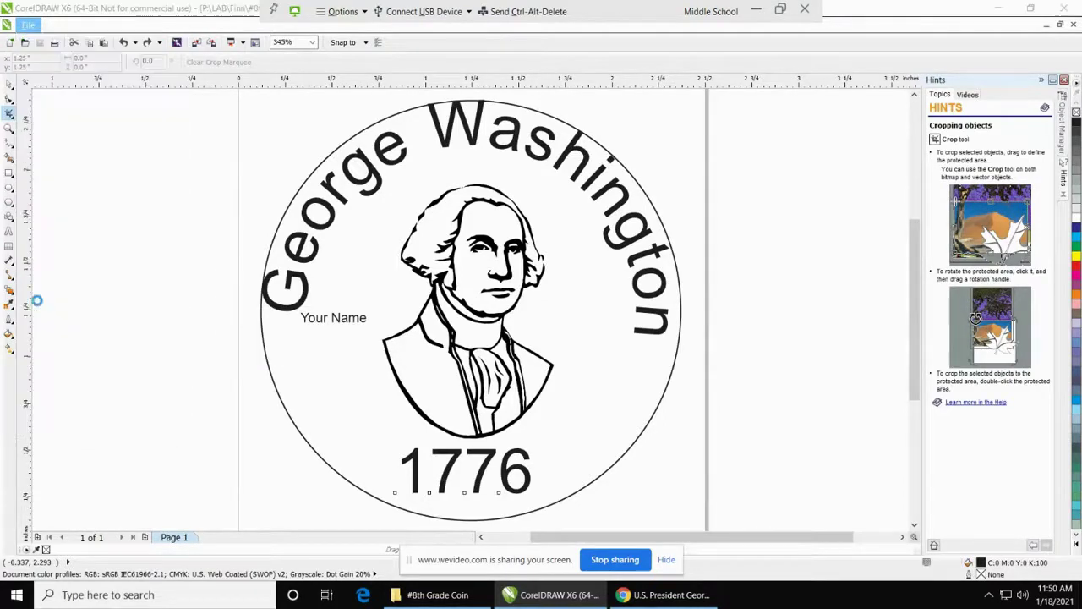
left_click(593, 214)
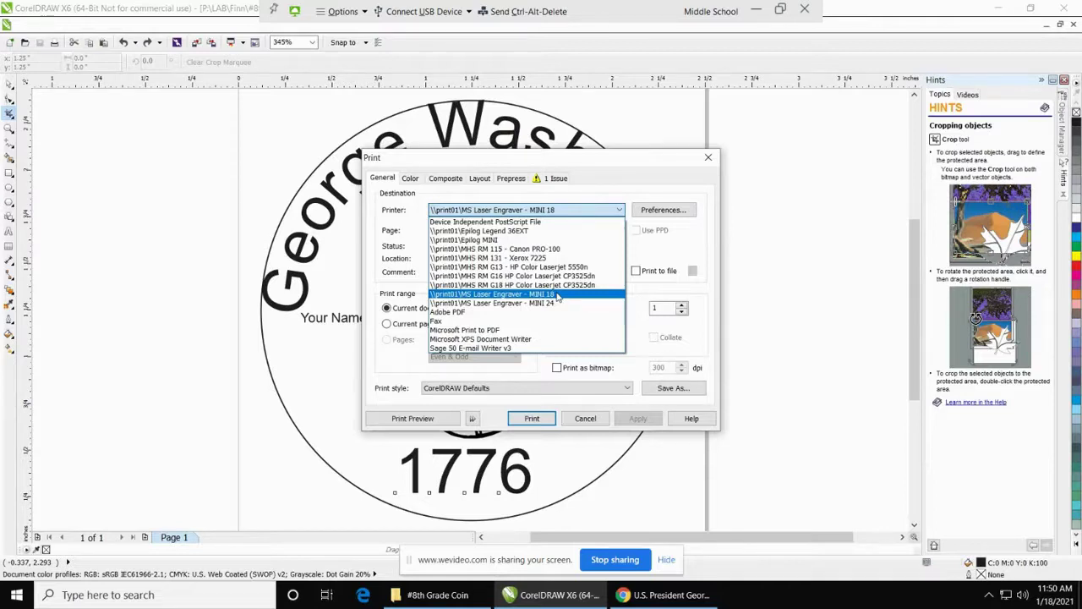
left_click(557, 295)
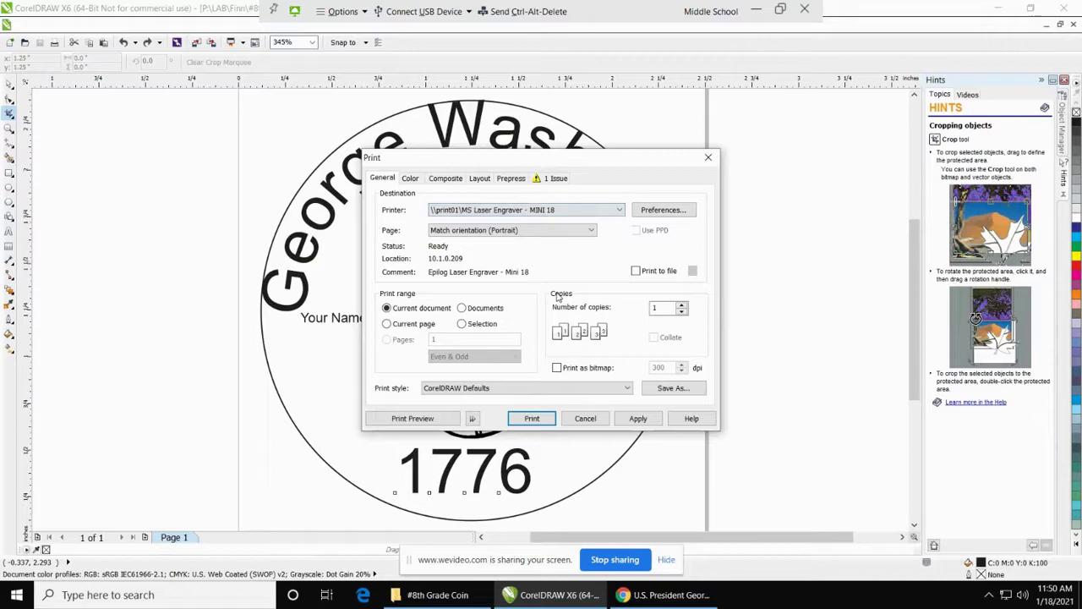
Step: Set the engraver to a Raster job at 80% speed and 20% power with Center-Center engraving, and print the coin
left_click(664, 211)
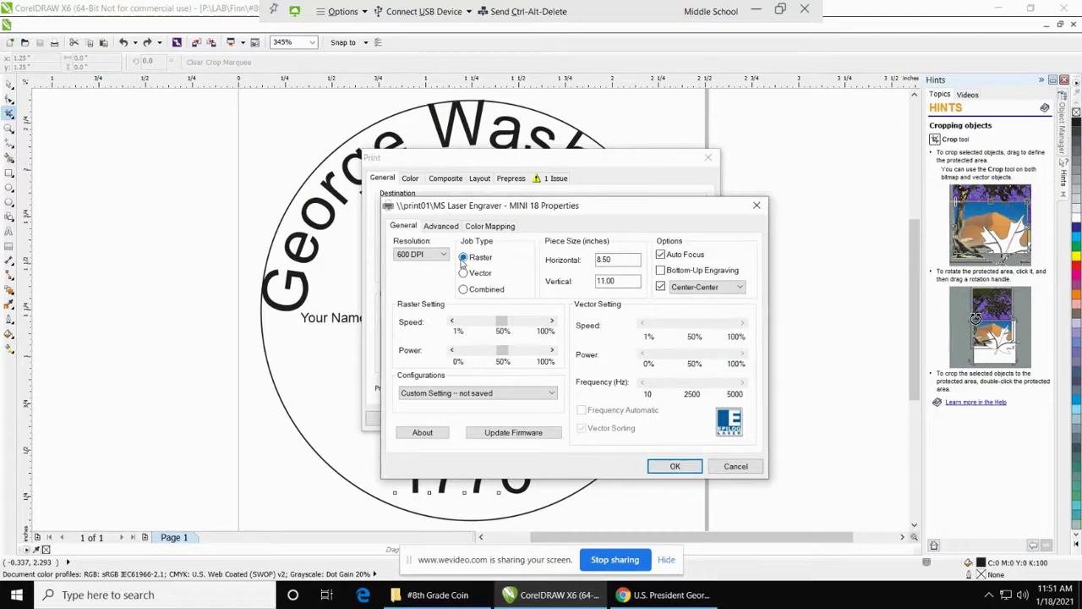
left_click(661, 288)
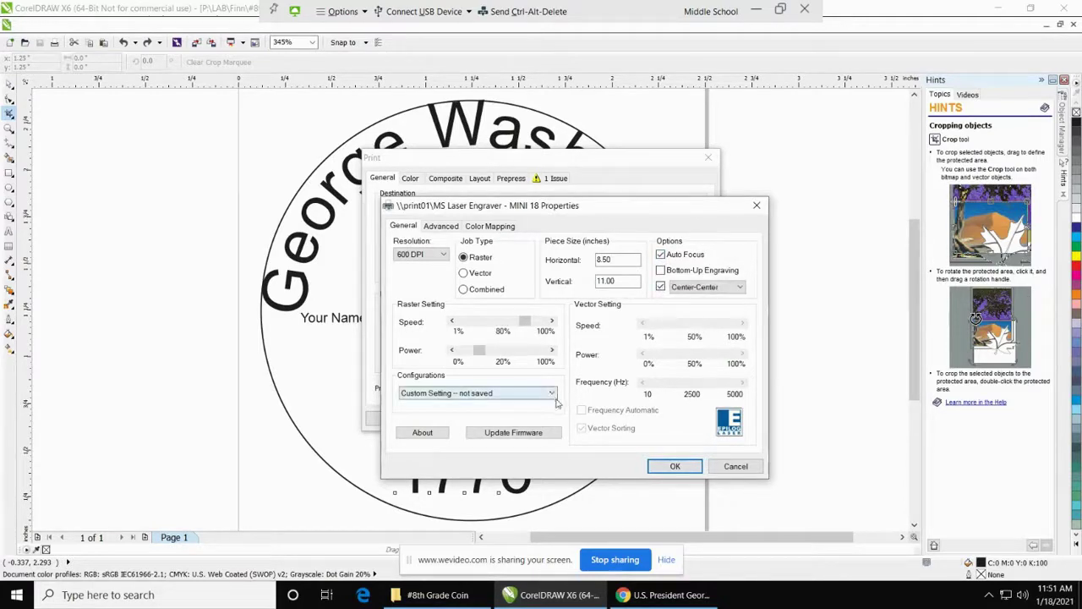
left_click(675, 467)
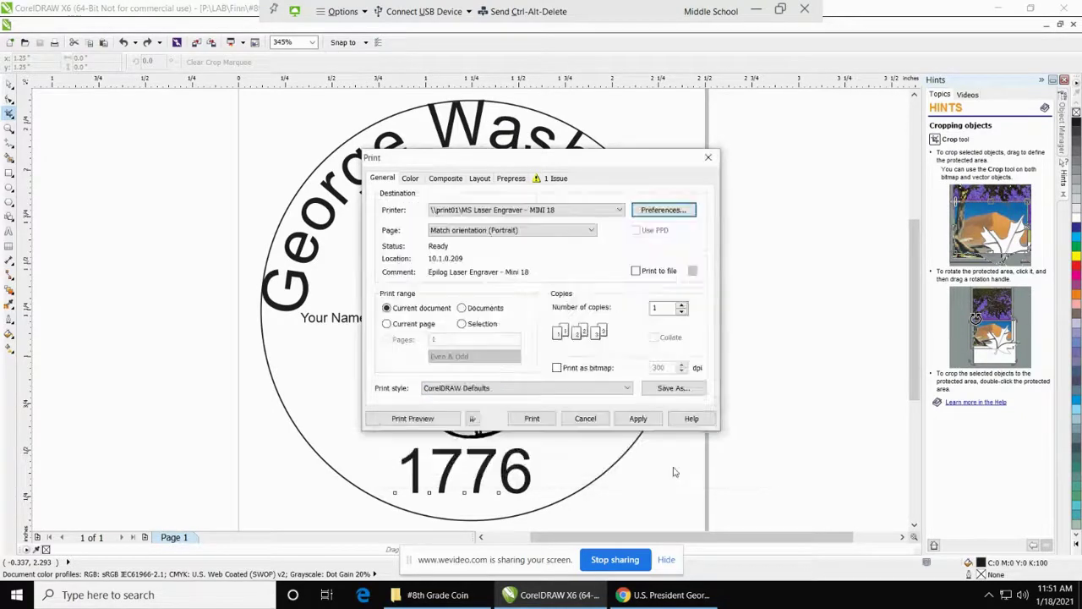
left_click(530, 419)
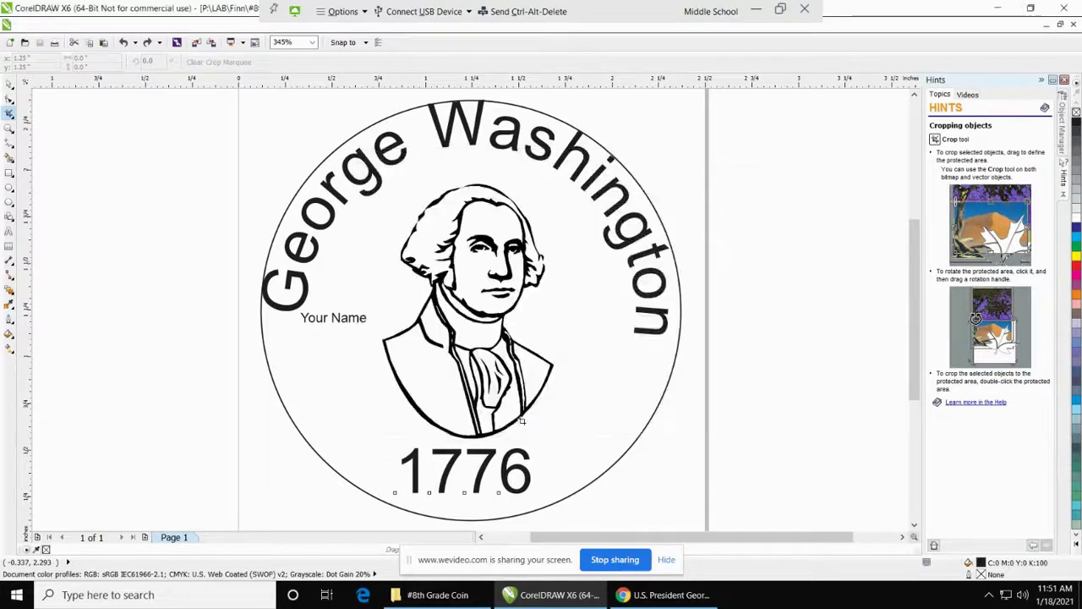